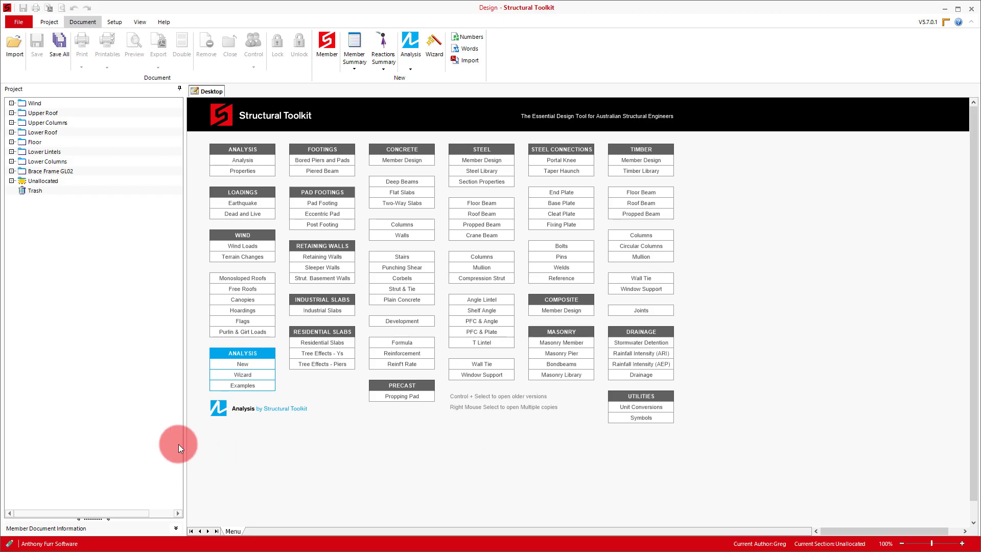
- Add a new project section named Slab
right_click(103, 275)
left_click(114, 280)
type("S")
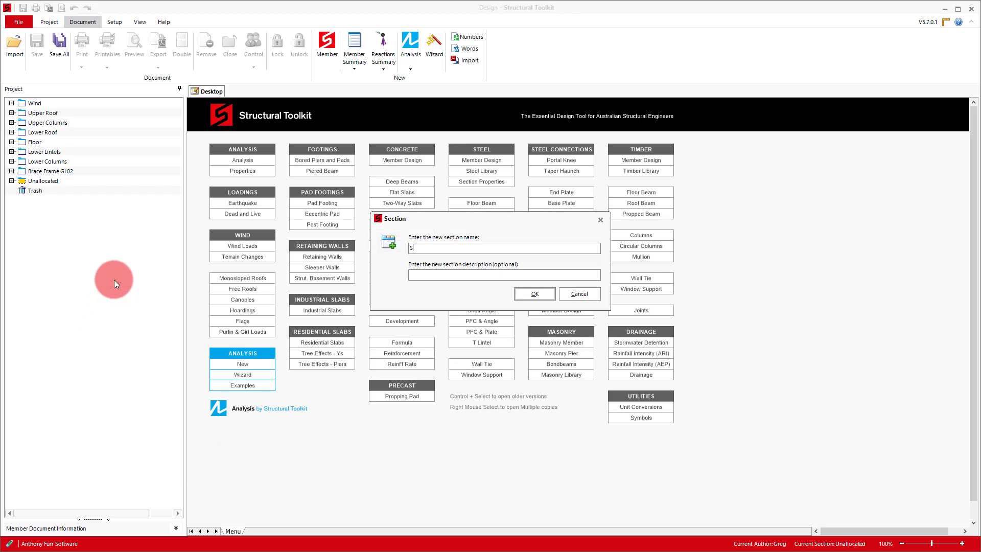
type("lab")
key("Return")
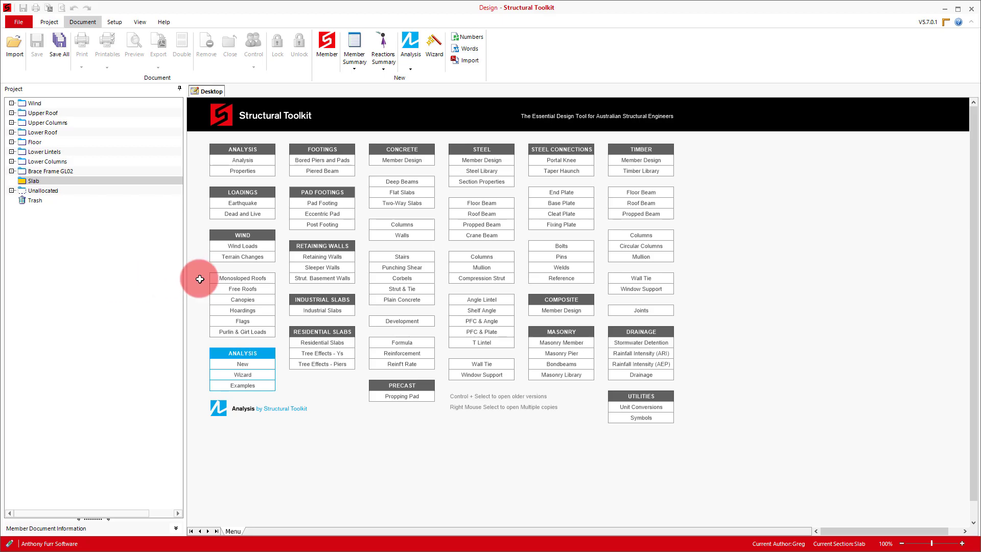
- Create a two-way slab design named Slab SL01 in the Slab section and set its thickness to 130 mm
left_click(398, 203)
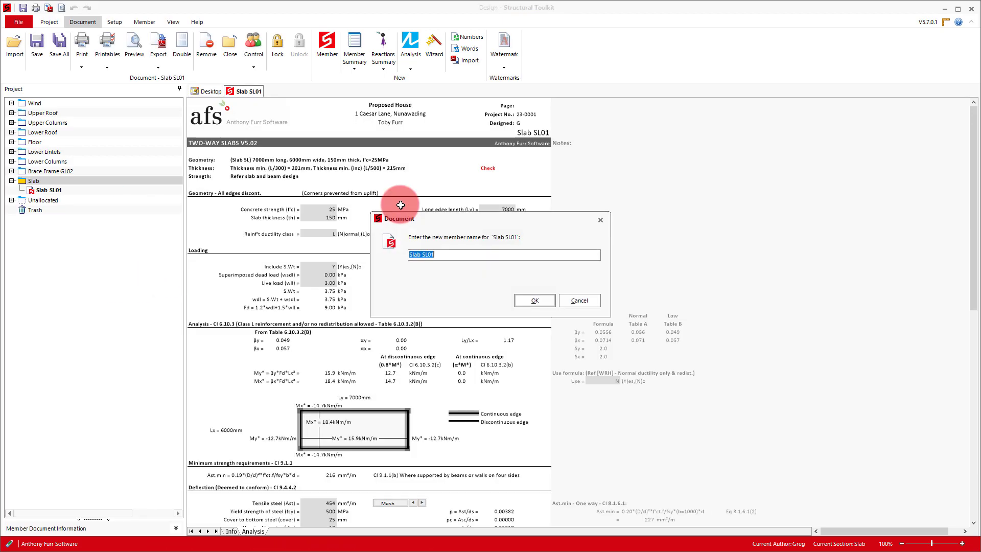
left_click(553, 303)
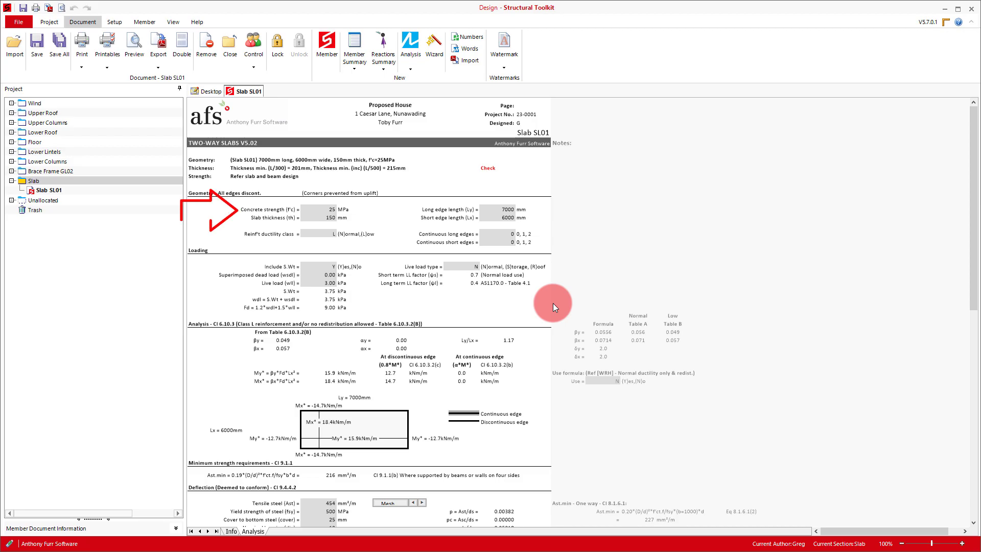
left_click(324, 218)
type("130")
key("Return")
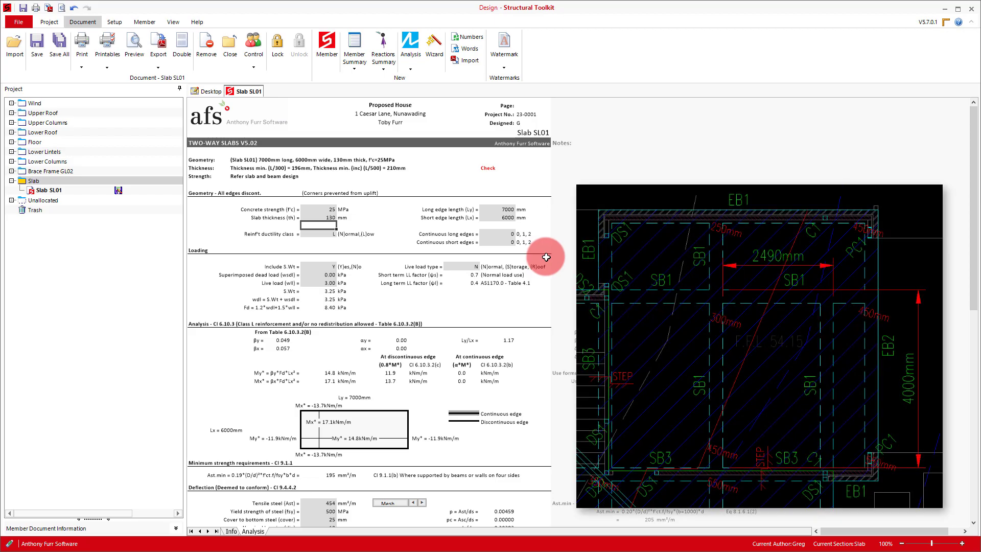
- Set Slab SL01's long edge length to 4000 mm and its short edge length to 2500 mm
left_click(505, 209)
type("40")
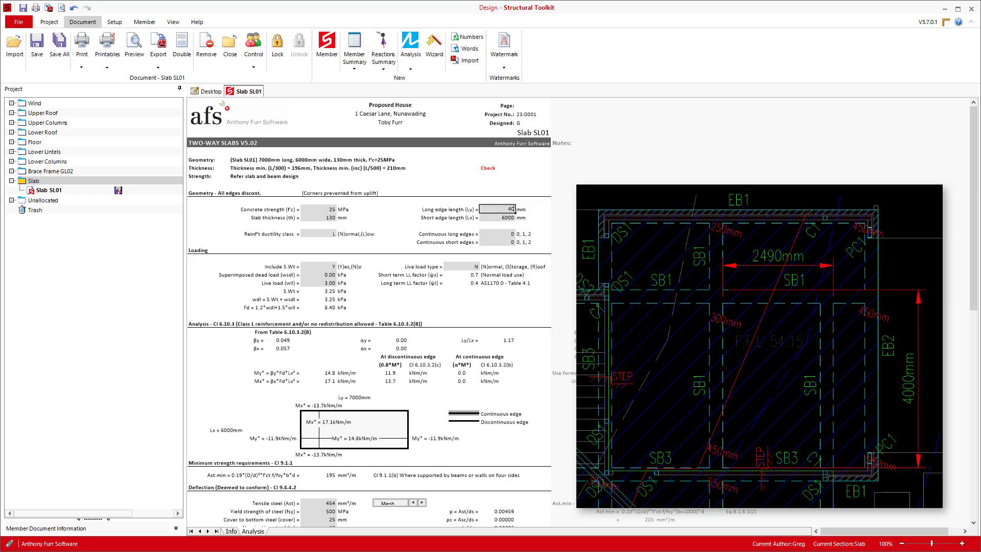
type("00")
key("Return")
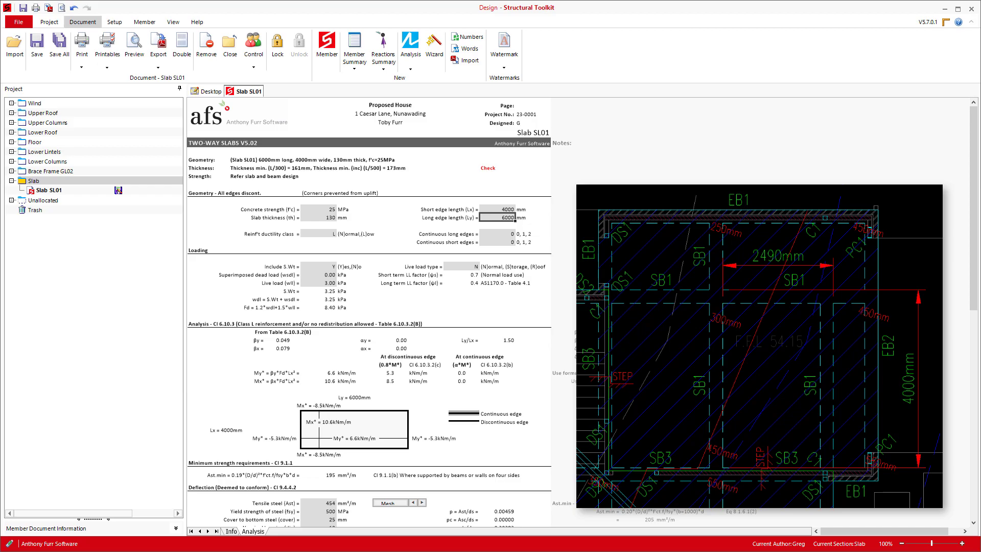
type("2500")
key("Return")
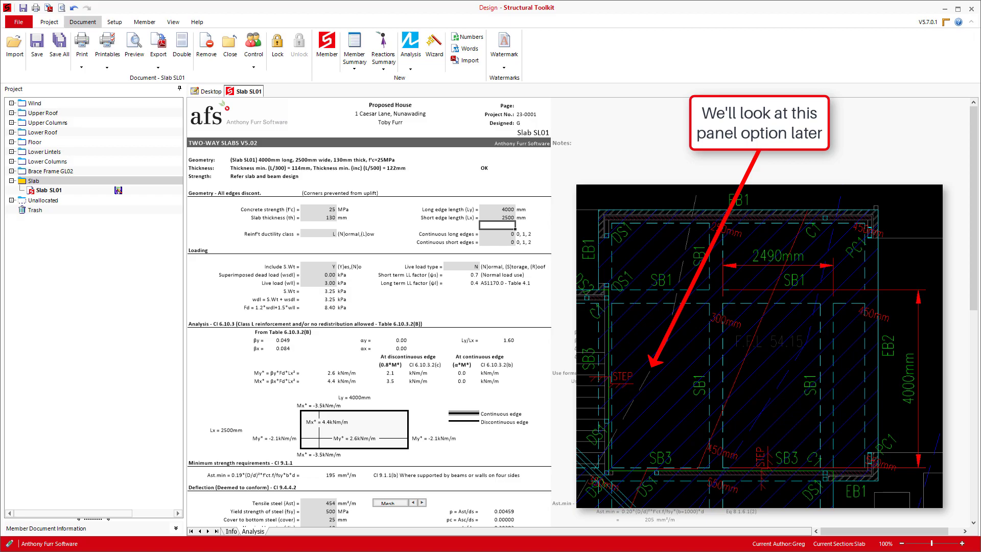
- Set Slab SL01 to 2 continuous long edges and 2 continuous short edges
key("Down")
type("2")
key("Return")
type("2")
key("Return")
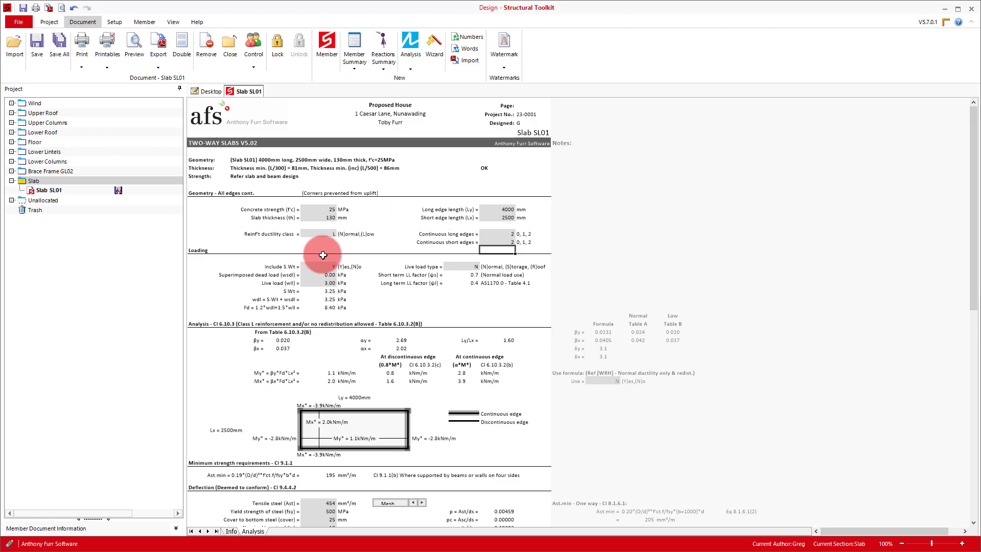
- Set the live load on Slab SL01 to 2.5 kPa
left_click(323, 282)
type("2.5")
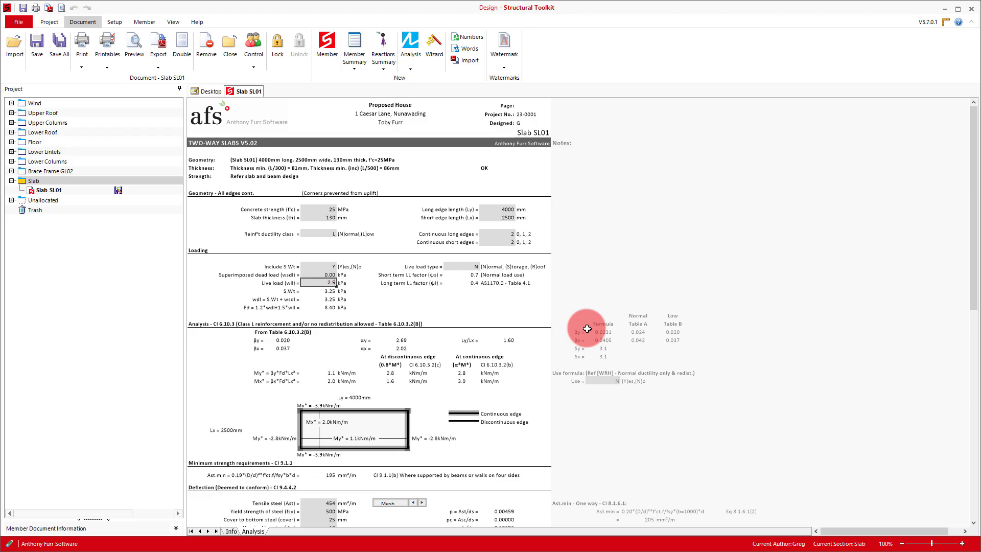
key("Return")
- Choose SL82 mesh as Slab SL01's tensile steel and set the cover to bottom steel to 30 mm
scroll(587, 328, "down", 5)
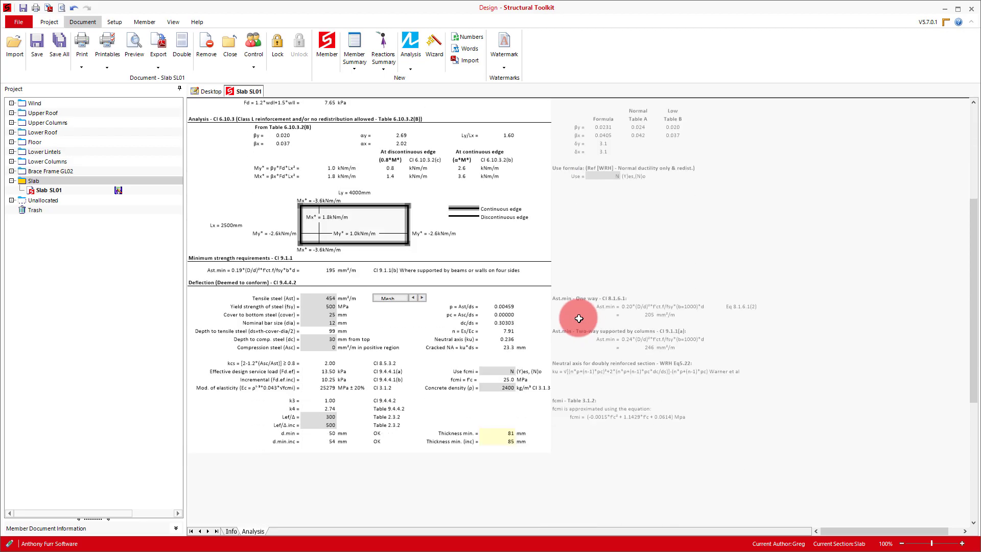
left_click(388, 298)
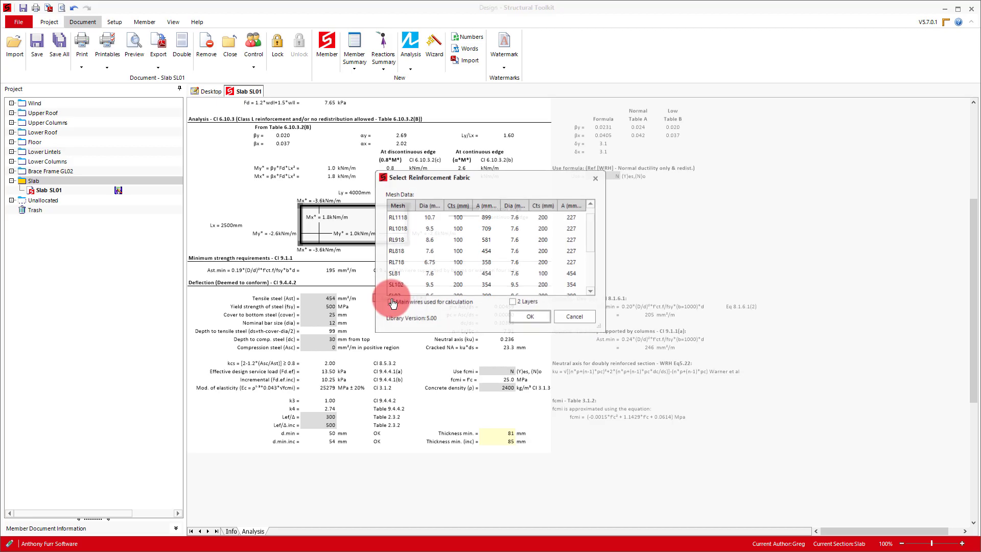
scroll(412, 268, "down", 3)
double_click(403, 271)
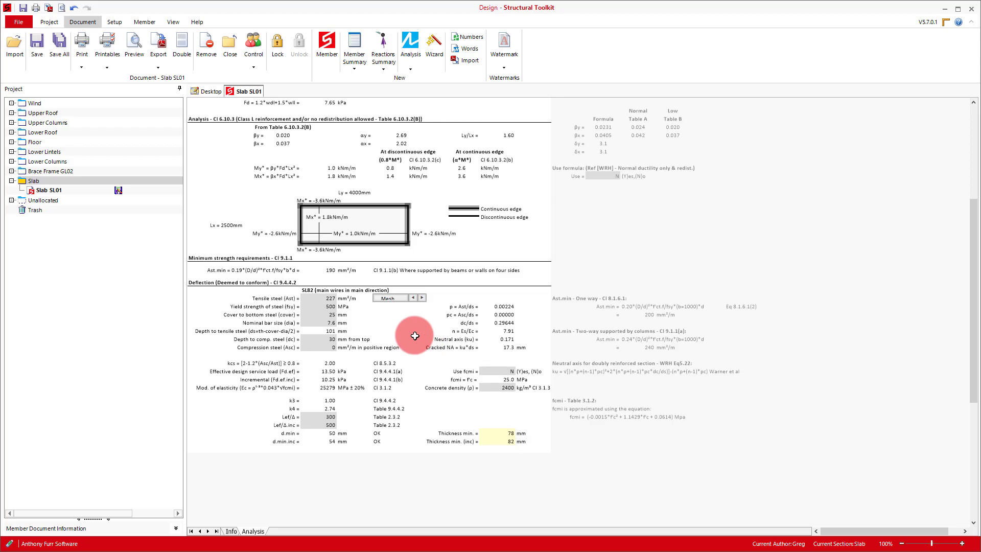
left_click(329, 315)
type("30")
key("Tab")
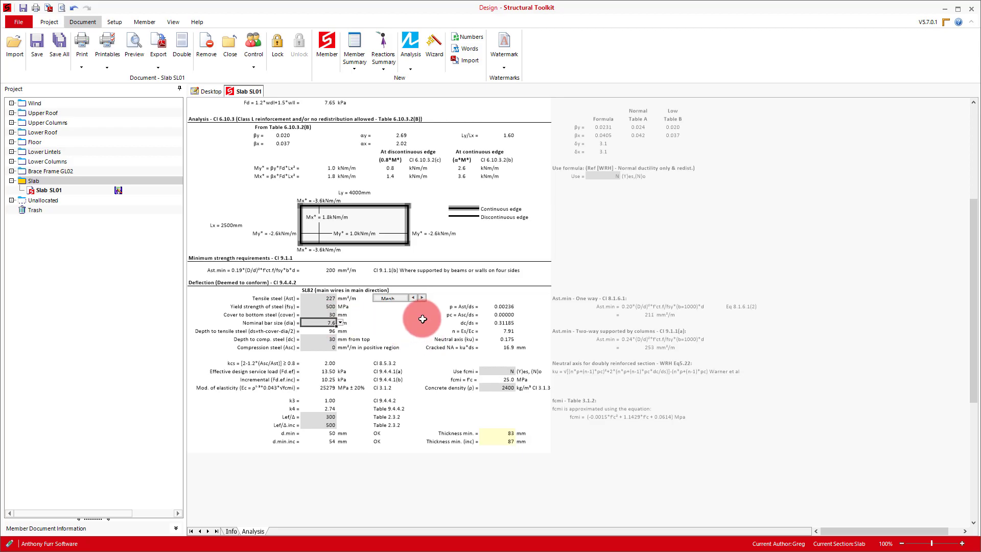
- Set Slab SL01's compression steel area to 227 and the total deflection limit Lef/Δ to 250
left_click(317, 347)
type("2")
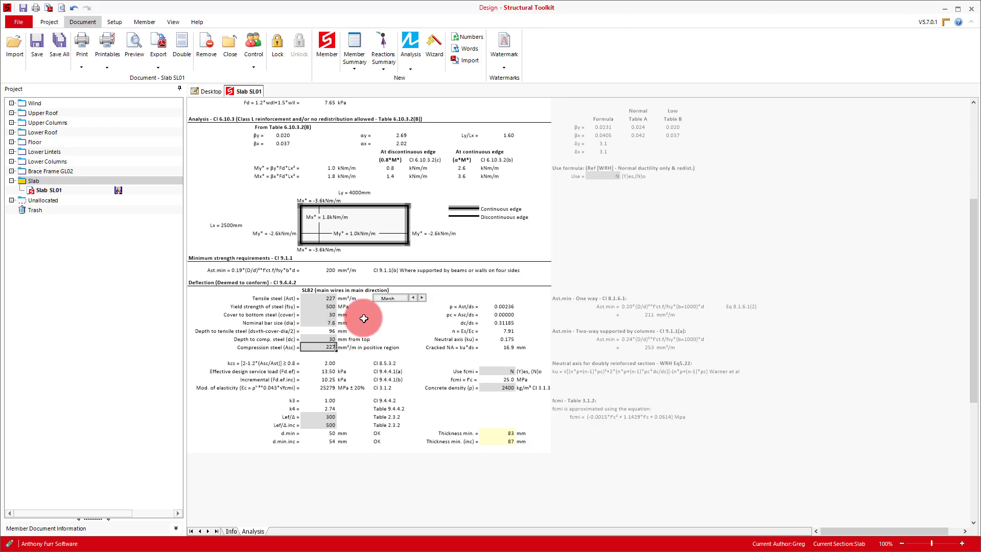
type("27")
key("Tab")
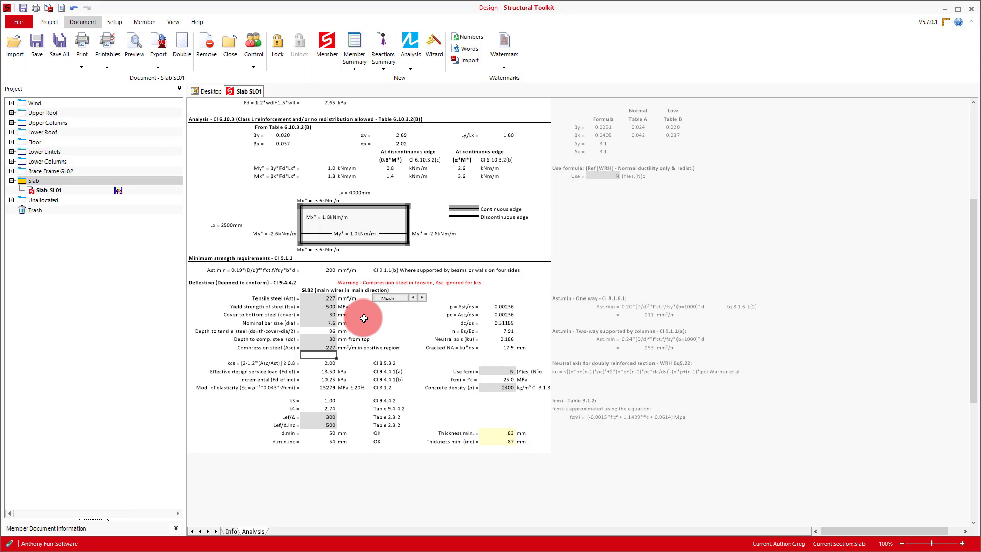
left_click(324, 417)
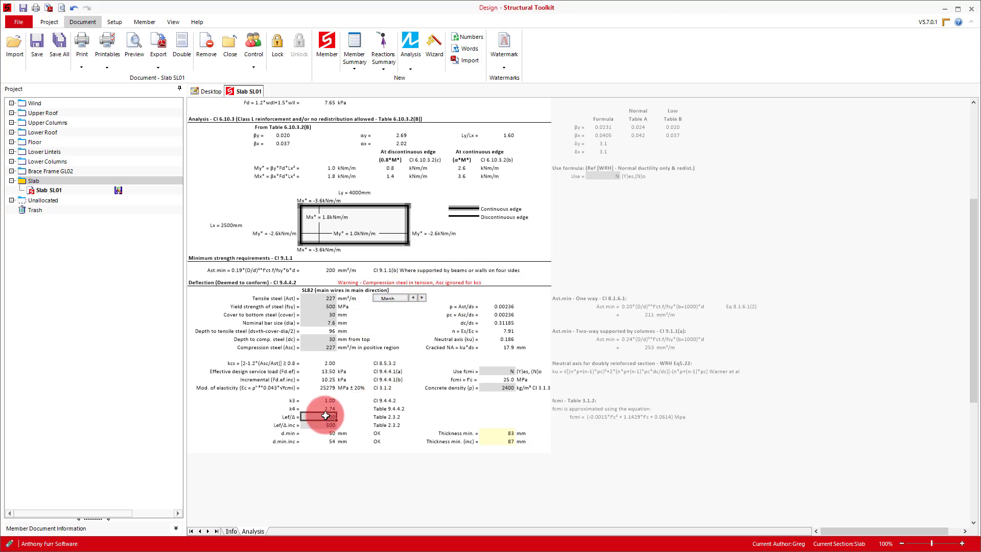
type("250")
key("Tab")
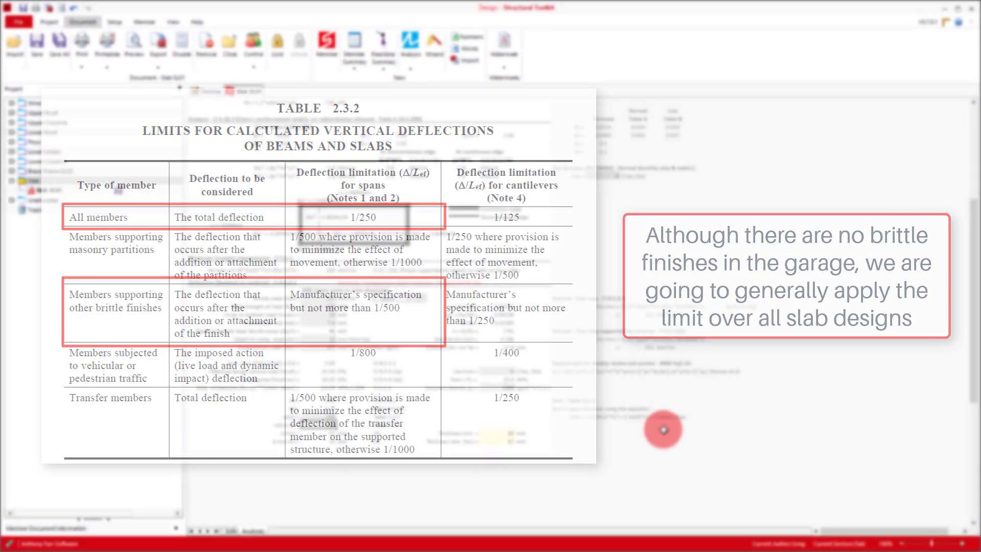
- Copy the Slab SL01 design as a new member named Slab SL02
left_click_drag(973, 275, 955, 188)
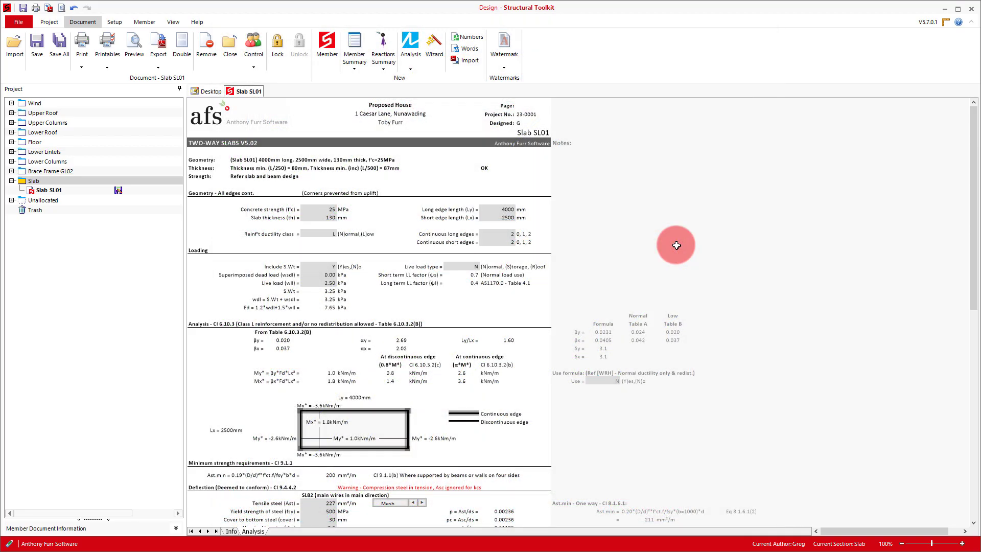
right_click(256, 92)
left_click(292, 134)
left_click(529, 306)
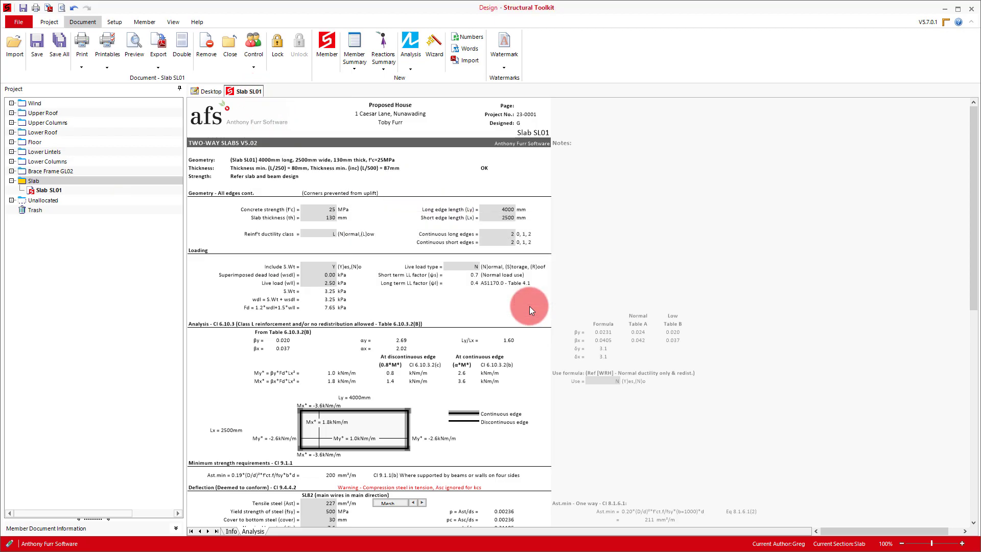
- Set Slab SL02's long edge length to 3500 mm and its short edge length to 1800 mm
left_click(505, 210)
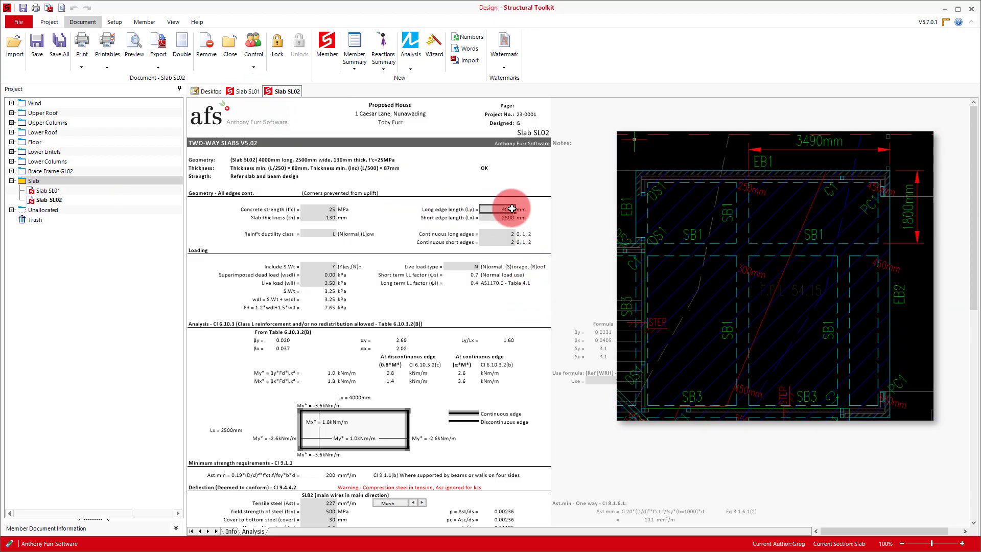
type("3500")
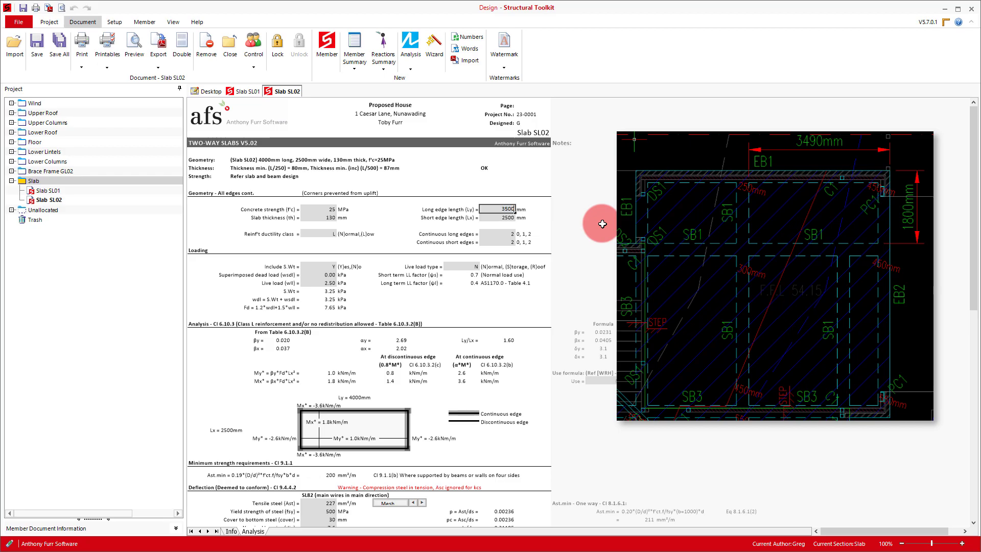
key("Return")
type("1800")
key("Return")
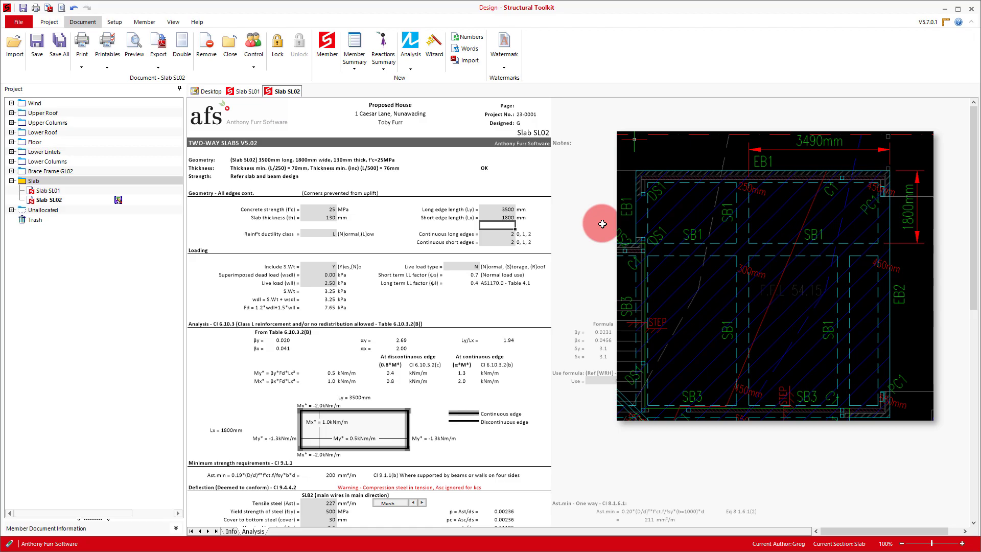
- Set Slab SL02 to 1 continuous long edge and 1 continuous short edge
key("Down")
type("1")
key("Return")
type("1")
key("Return")
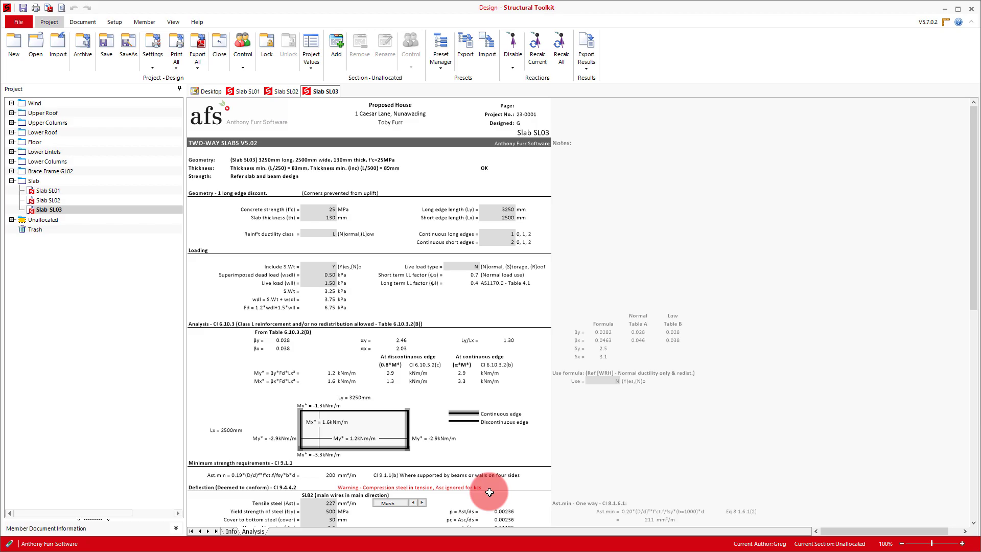
- Copy the Slab SL01 design as a new member named Slab SL04
right_click(244, 90)
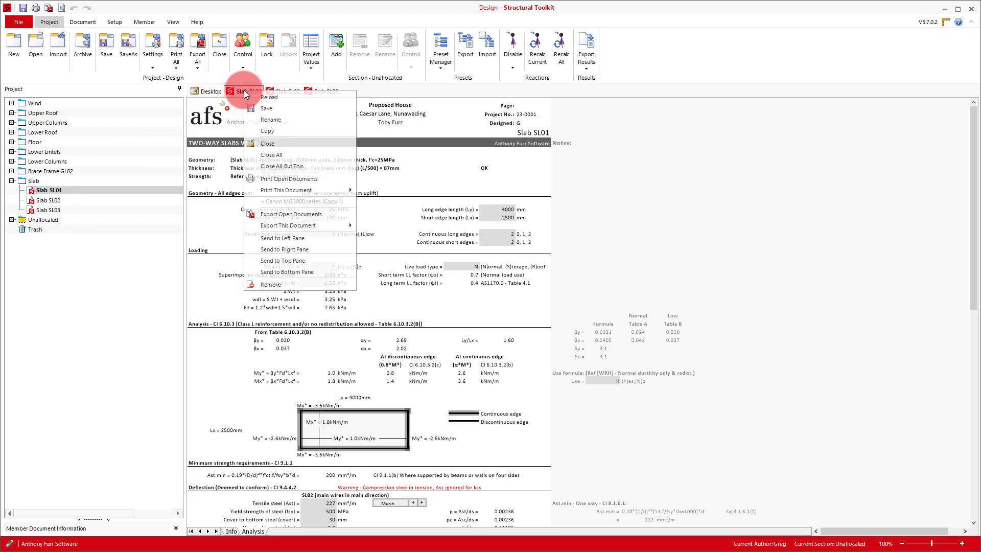
left_click(272, 119)
left_click(522, 305)
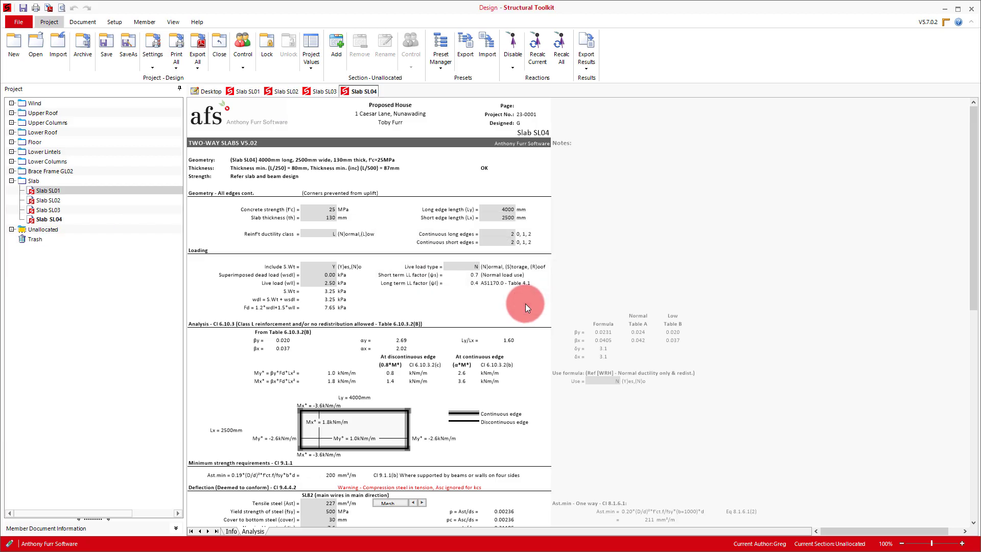
- Set Slab SL04's number of continuous long edges to 1
left_click(499, 234)
type("1")
left_click(521, 289)
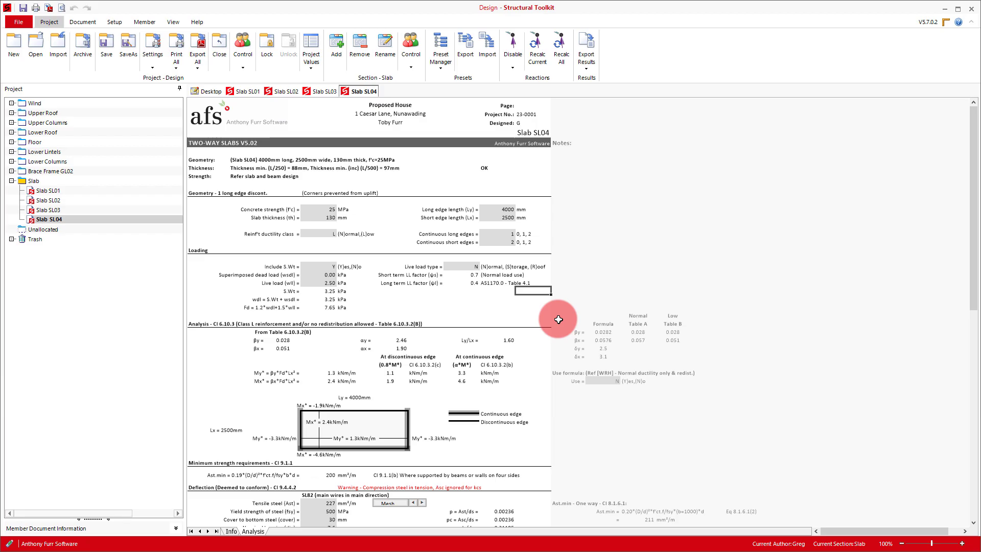
- Create a concrete member design named Slab Design in the Slab section
left_click(210, 91)
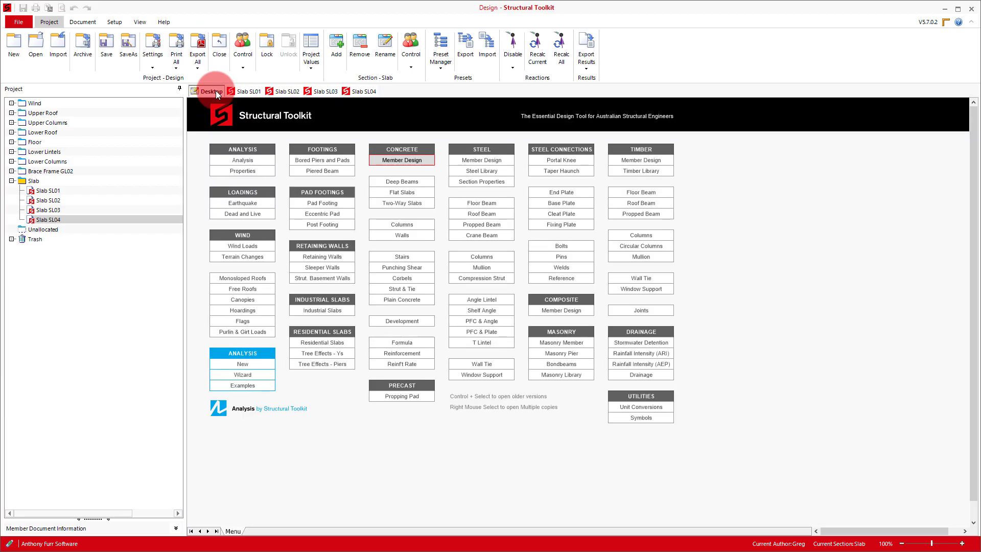
left_click(396, 160)
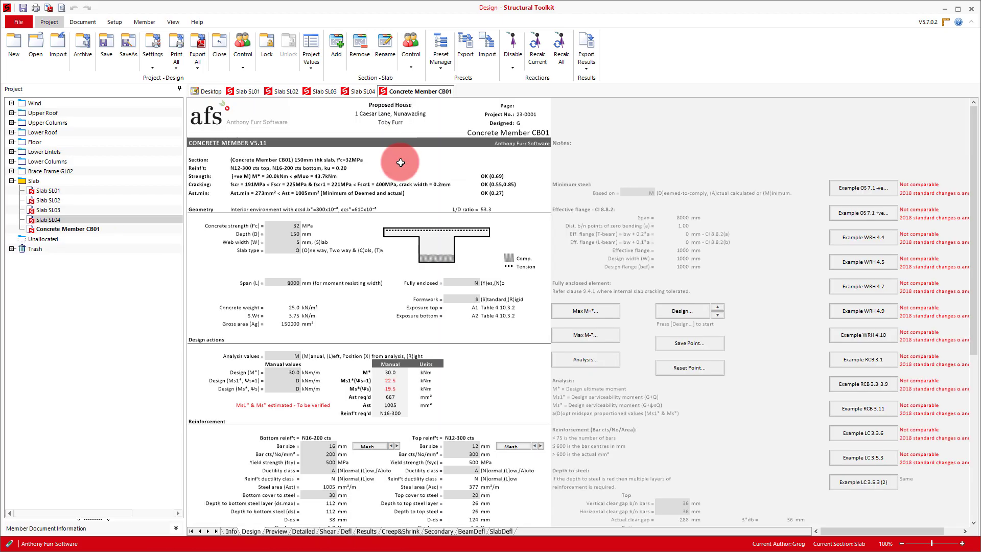
type("Slab D")
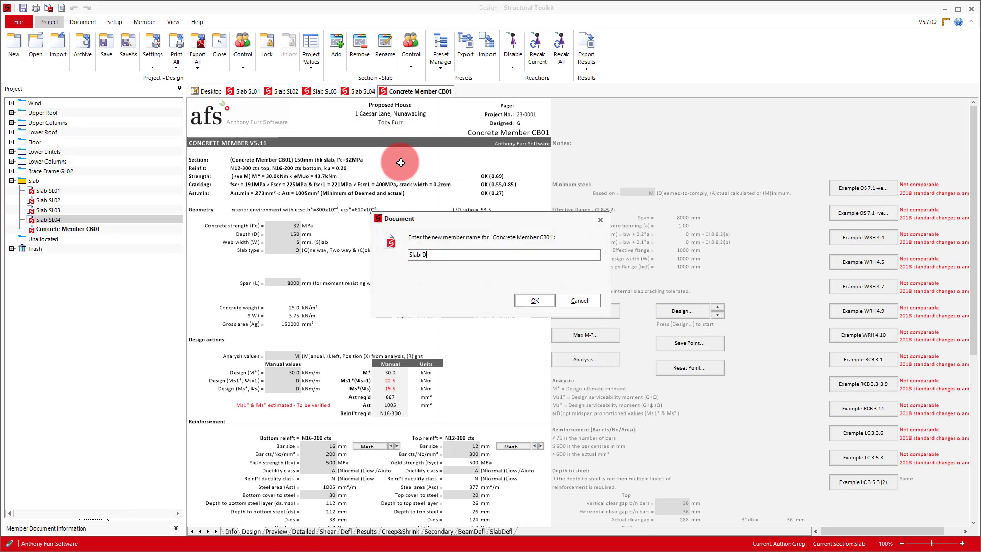
type("esign")
key("Return")
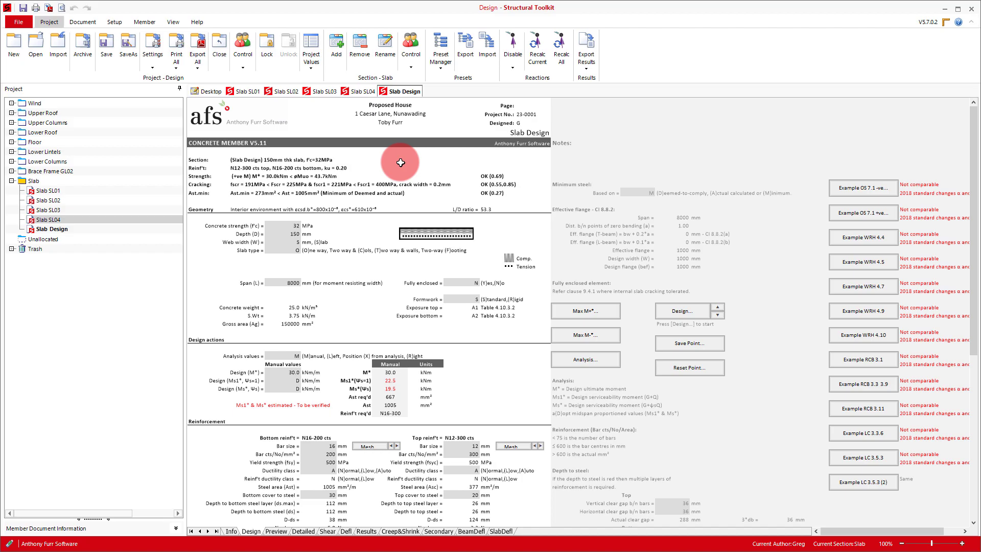
- Set Slab Design's concrete strength to 25 MPa, depth to 130 mm and slab type to T (two way and walls)
left_click(284, 226)
type("25")
key("Return")
type("130")
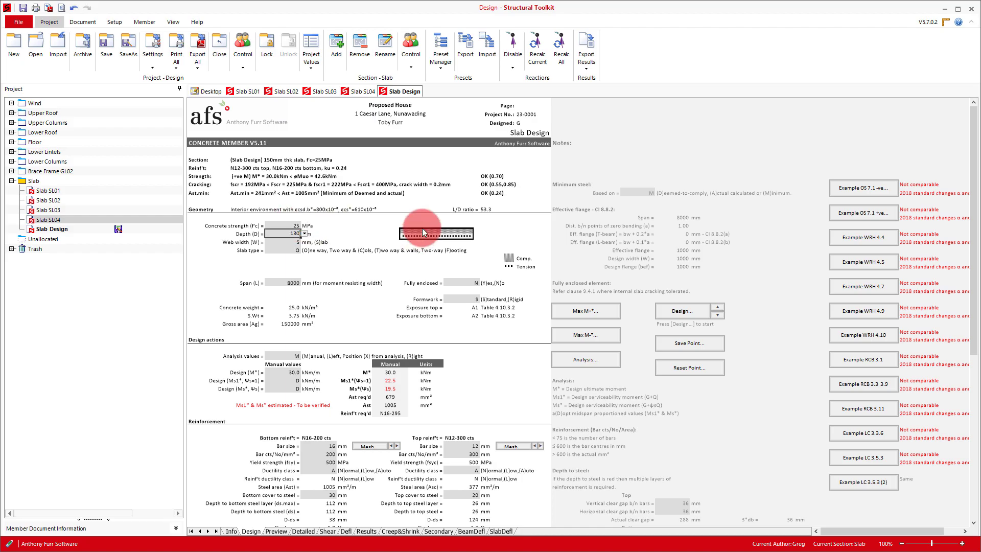
key("Return")
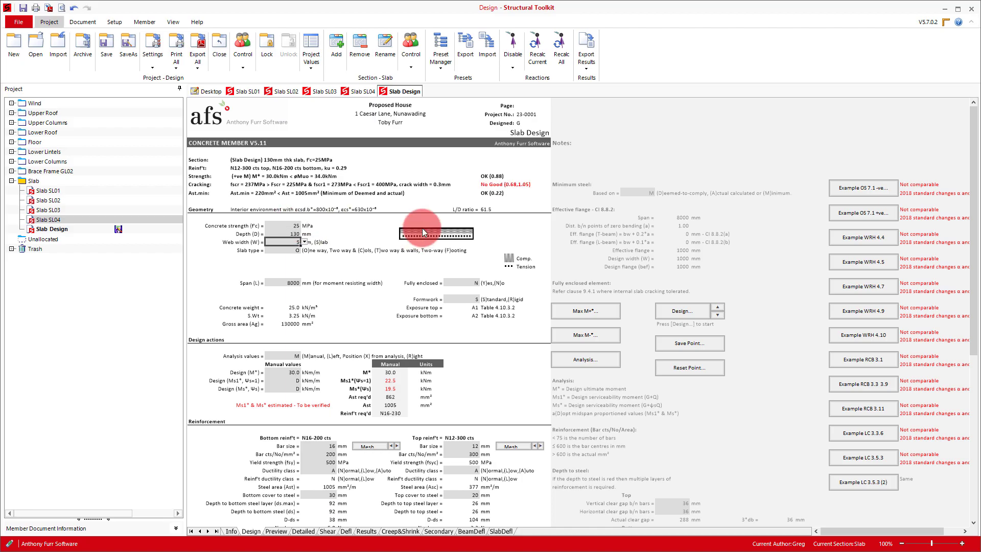
key("Return")
type("T")
key("Return")
- Choose SL82 mesh as the bottom reinforcement of Slab Design
left_click(371, 448)
scroll(395, 276, "down", 3)
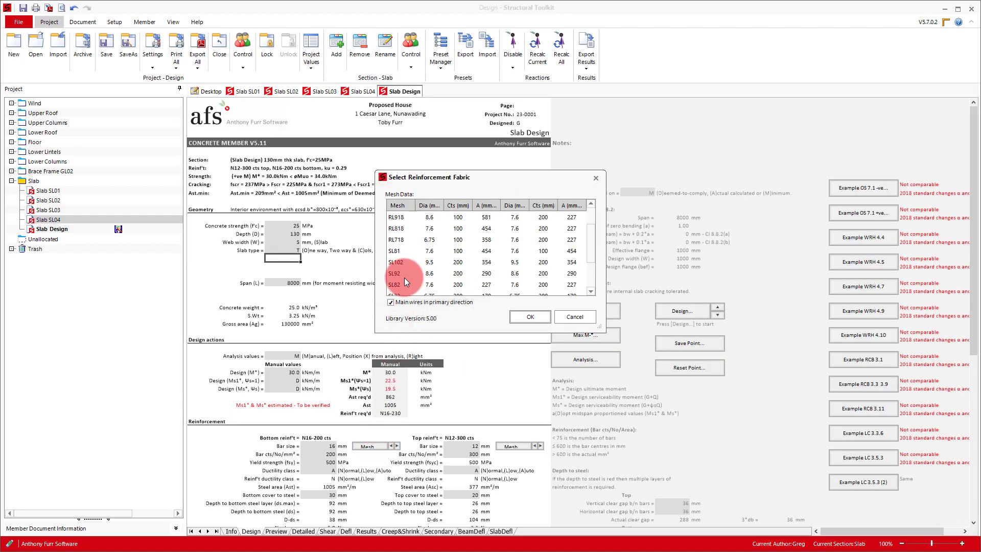
double_click(400, 284)
- Choose SL82 mesh as the top reinforcement of Slab Design and set its top cover to steel to 30 mm
left_click(512, 452)
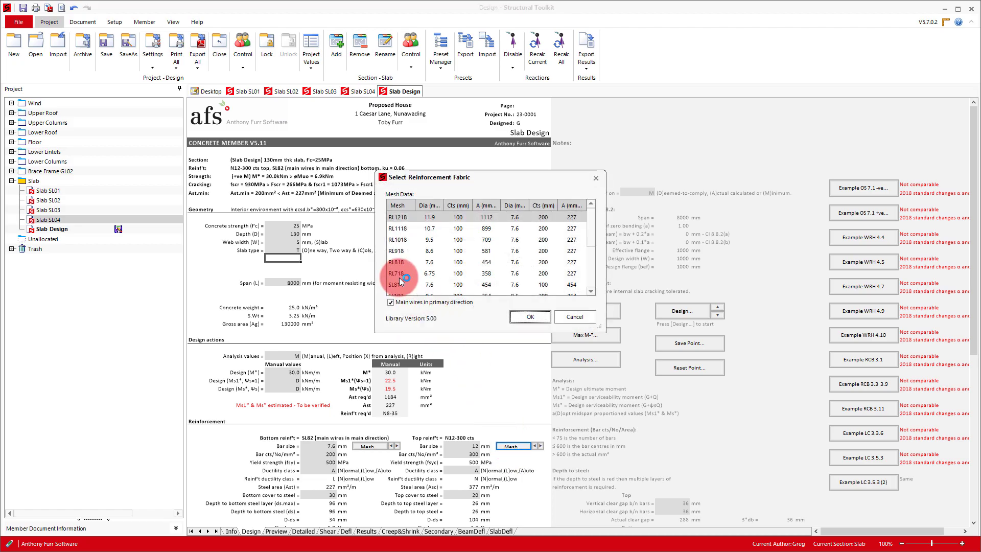
double_click(398, 280)
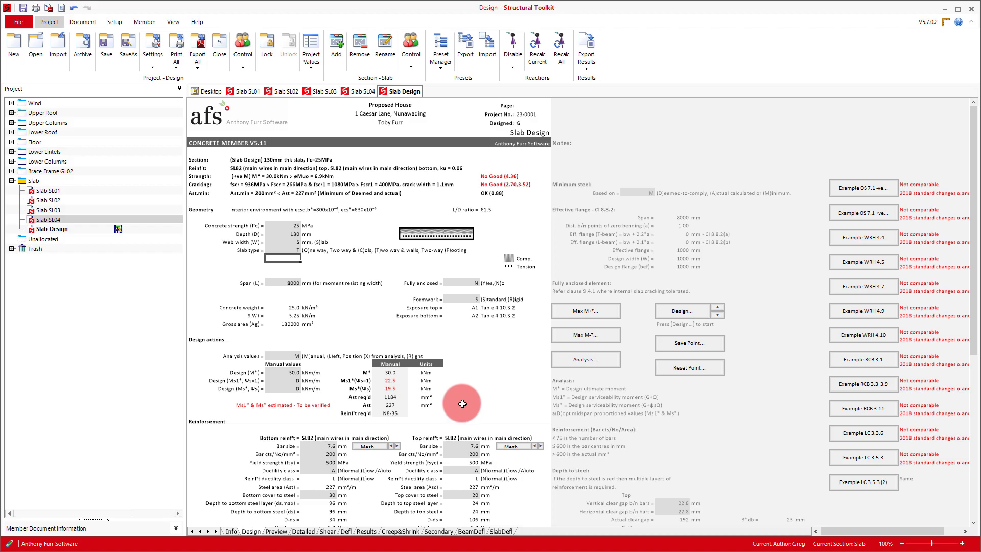
left_click(462, 487)
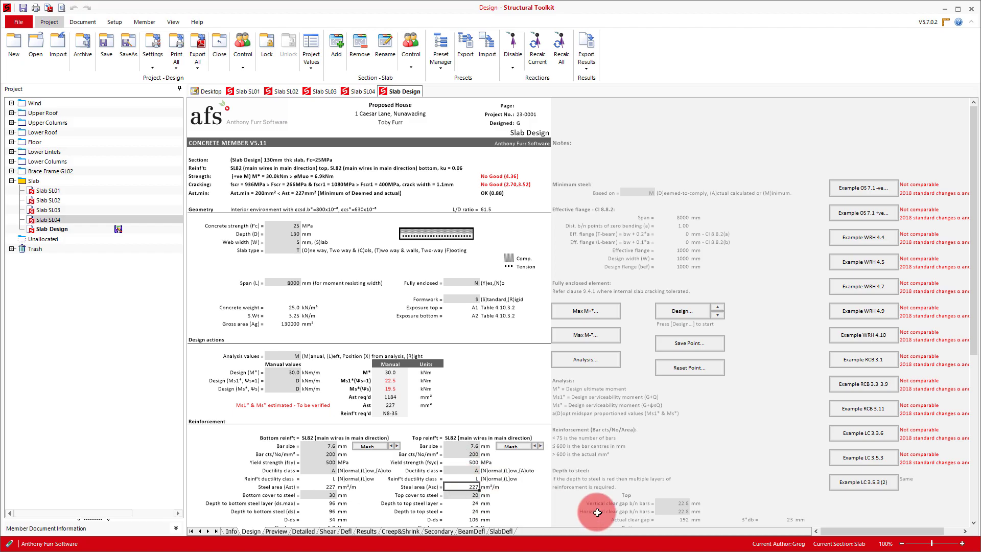
key("Down")
type("30")
key("Return")
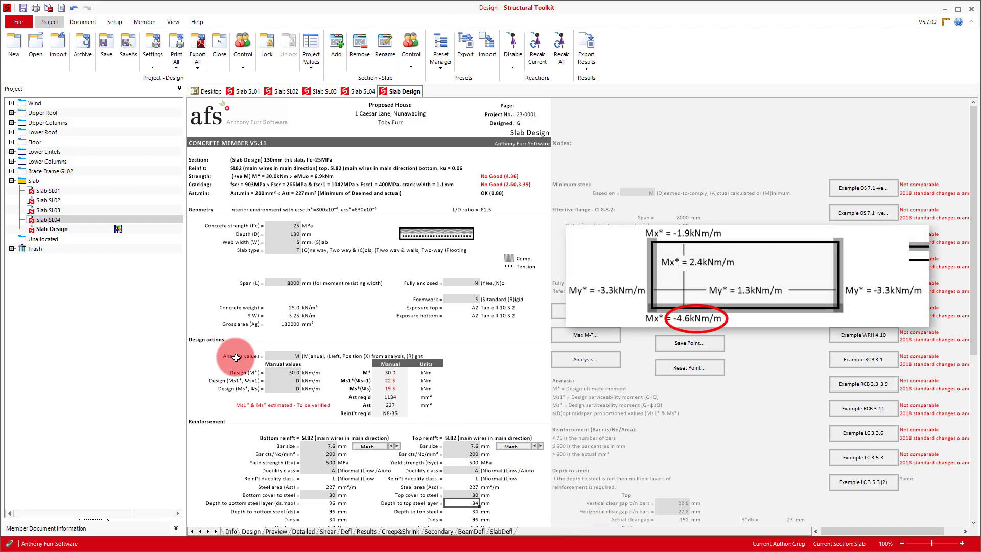
- Set Slab Design's manual design moment M* to 4.6 kNm/m
left_click(279, 373)
type("4.6")
key("Return")
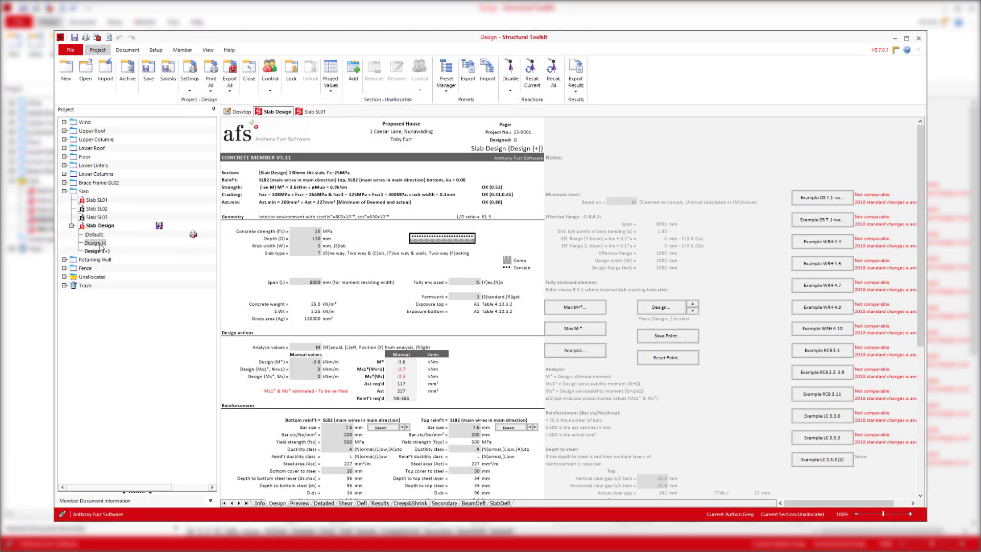
- View Slab Design's Design (+) snapshot and the member's option for creating a snapshot
left_click(102, 251)
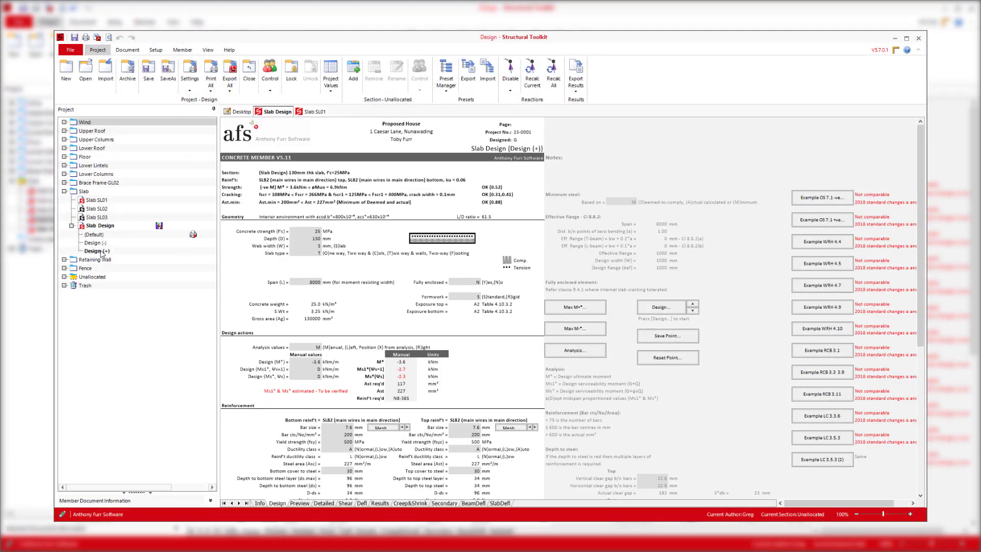
right_click(94, 226)
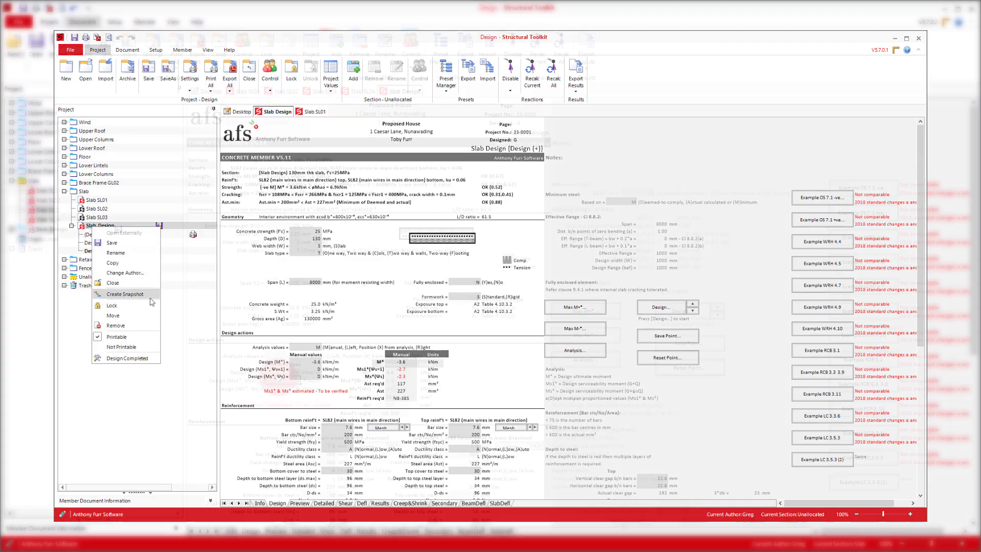
left_click(279, 378)
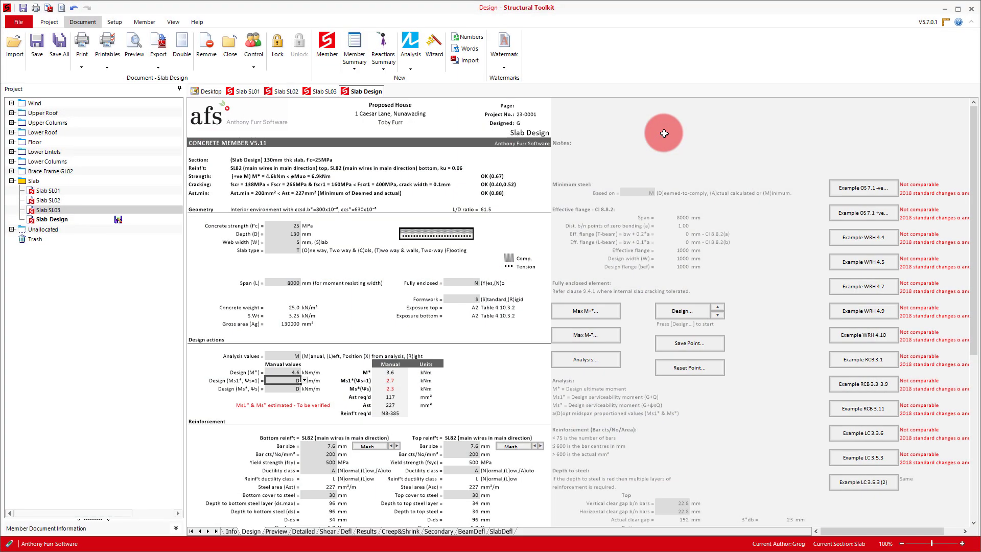
- Add a project section named Retaining Wall and close all open documents
right_click(48, 265)
left_click(69, 272)
type("Re")
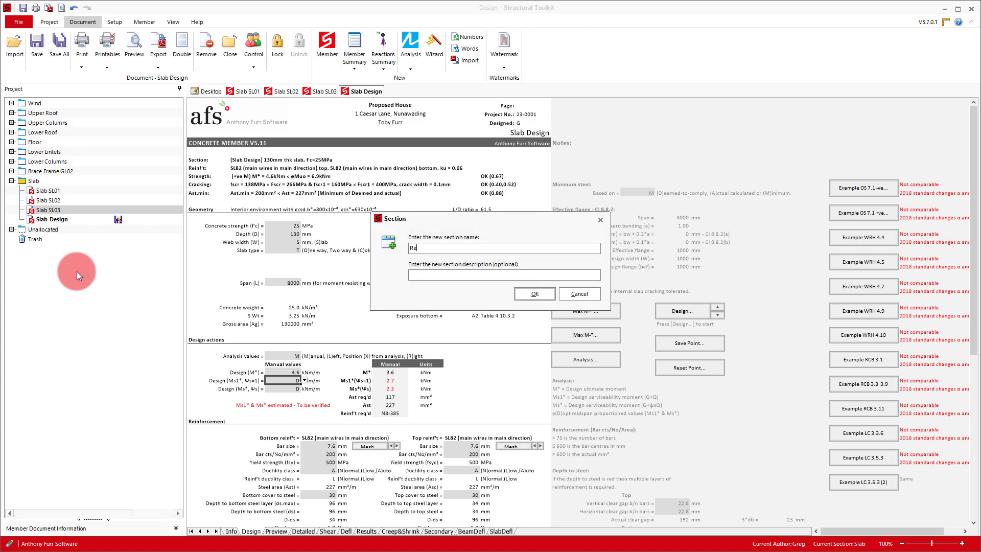
type("taining Wall")
key("Return")
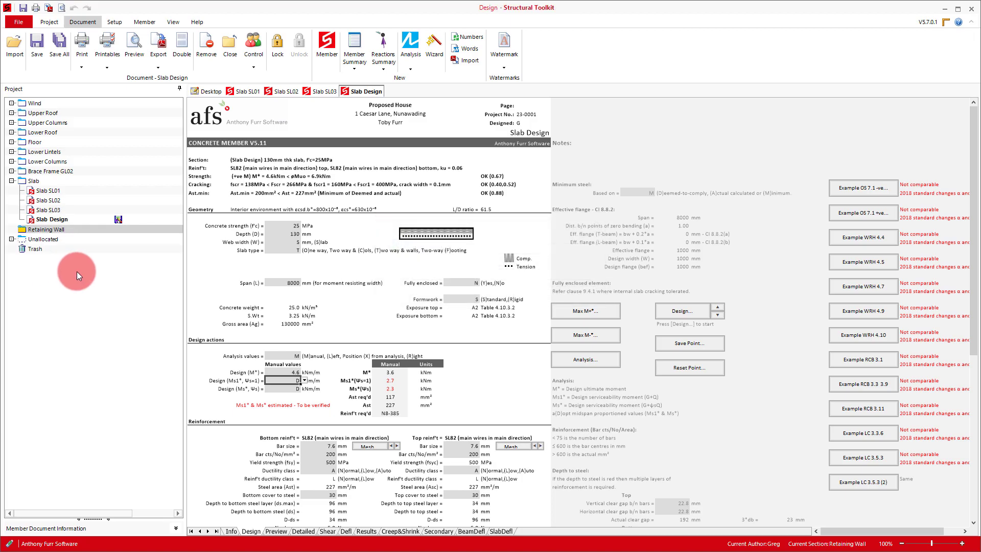
right_click(362, 92)
left_click(397, 158)
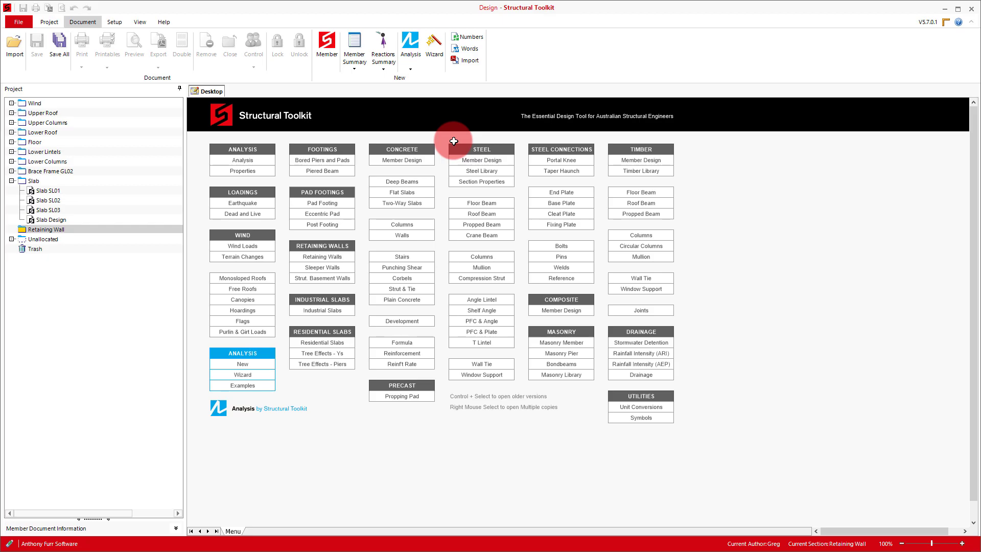
- Create a sleeper wall design named Sleeper Wall RW01 (1400) in the Retaining Wall section
left_click(348, 267)
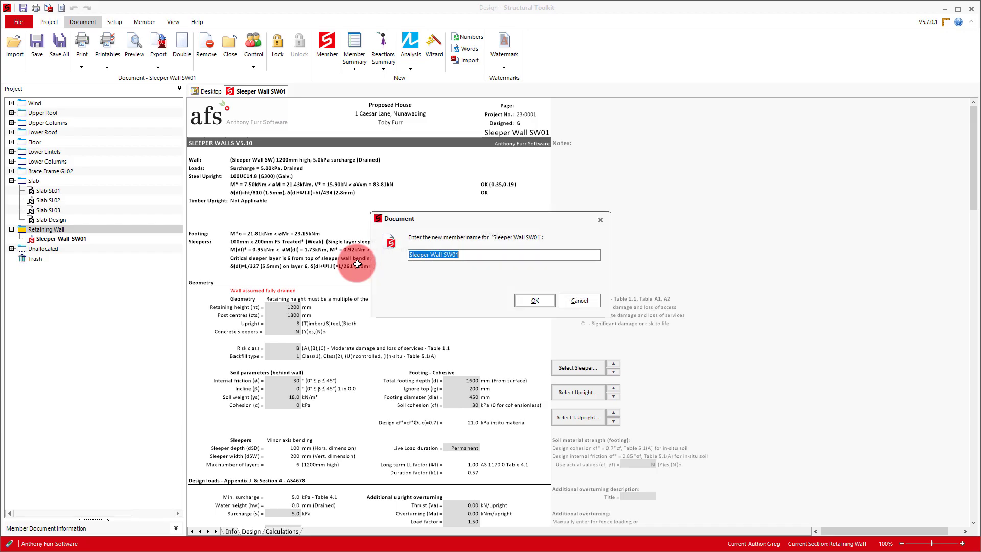
key("End")
key("BackSpace")
key("BackSpace")
key("BackSpace")
key("BackSpace")
type("RW01 (1400)")
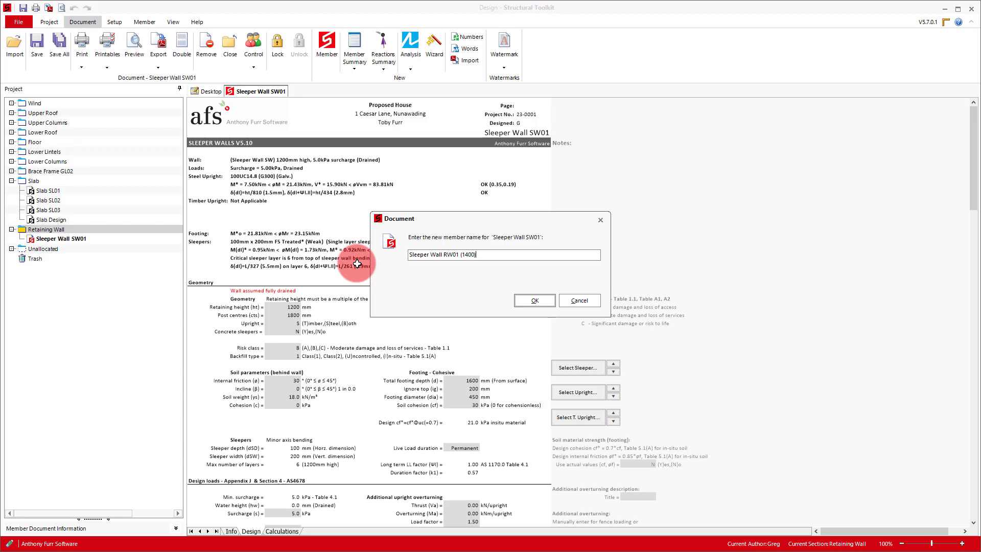
key("Return")
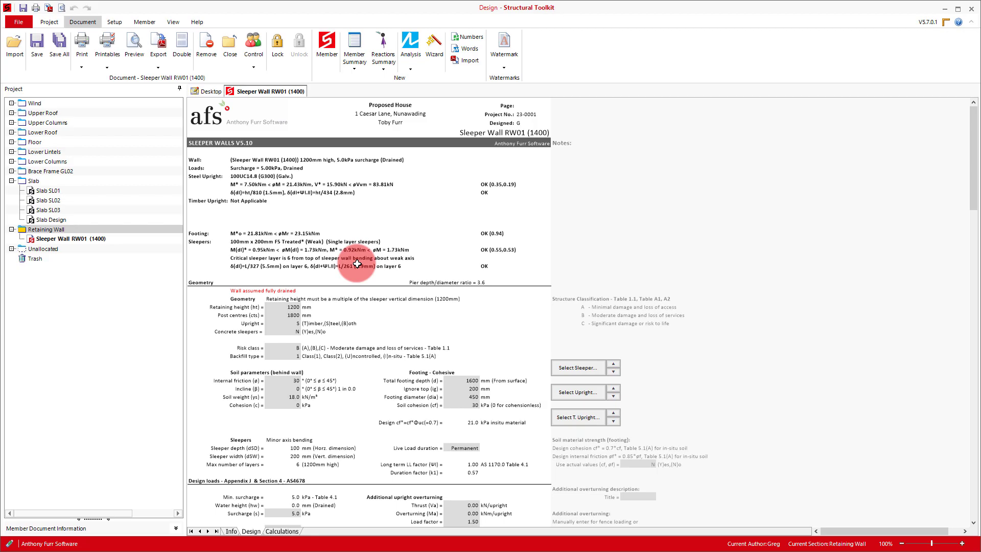
- Set the retaining height of Sleeper Wall RW01 to 1400 mm
double_click(284, 306)
type("1400")
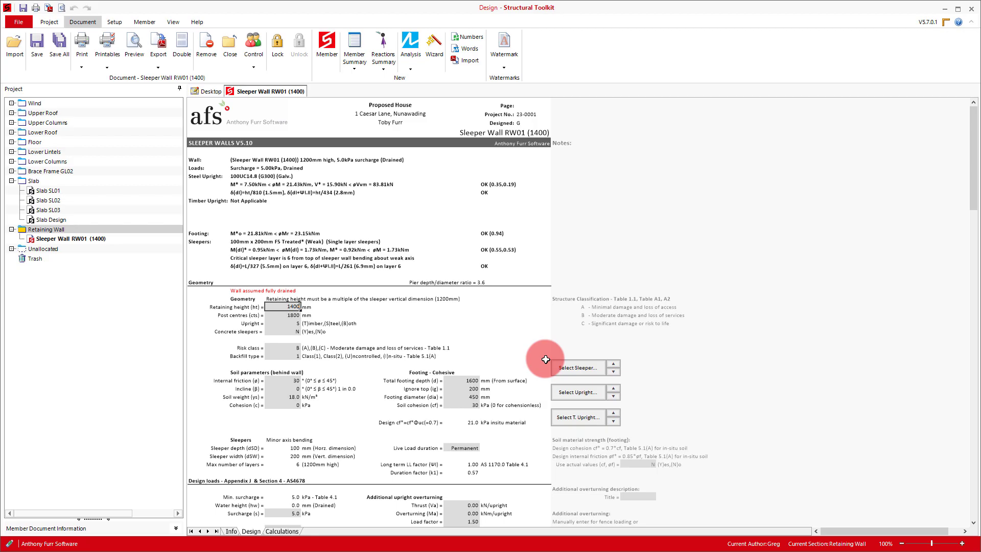
key("Return")
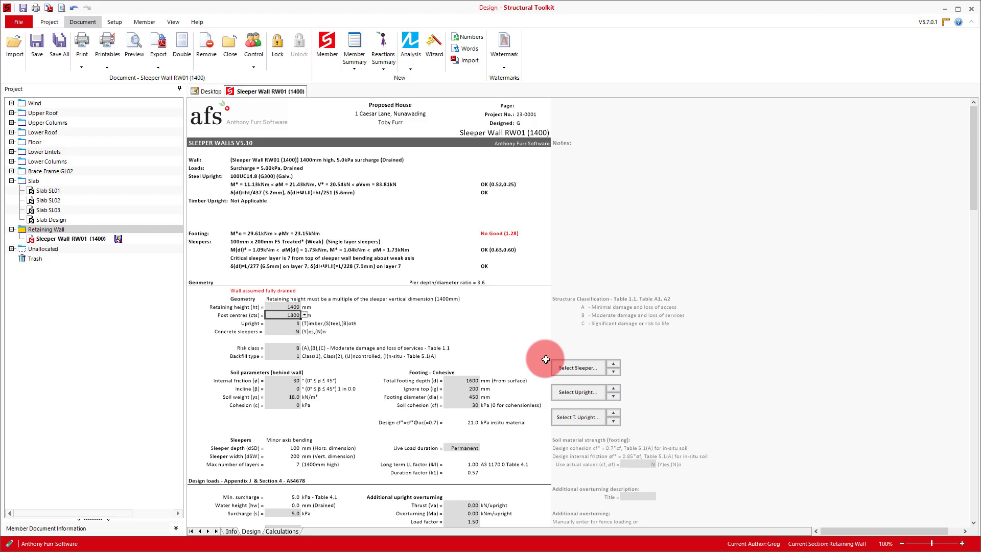
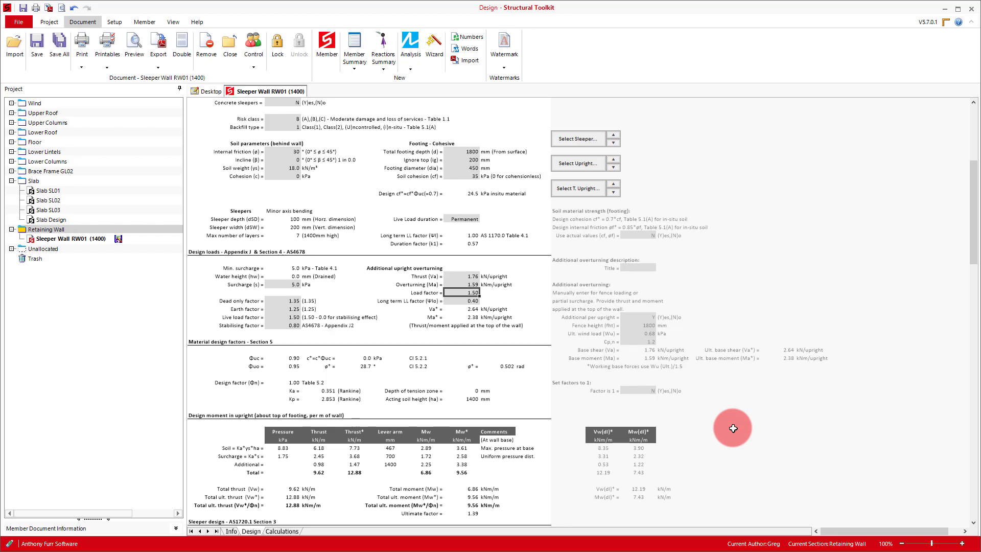
- Set RW01's footing moment option for resolving V* to mid-height to N so that shear is ignored for the footing
scroll(723, 409, "down", 8)
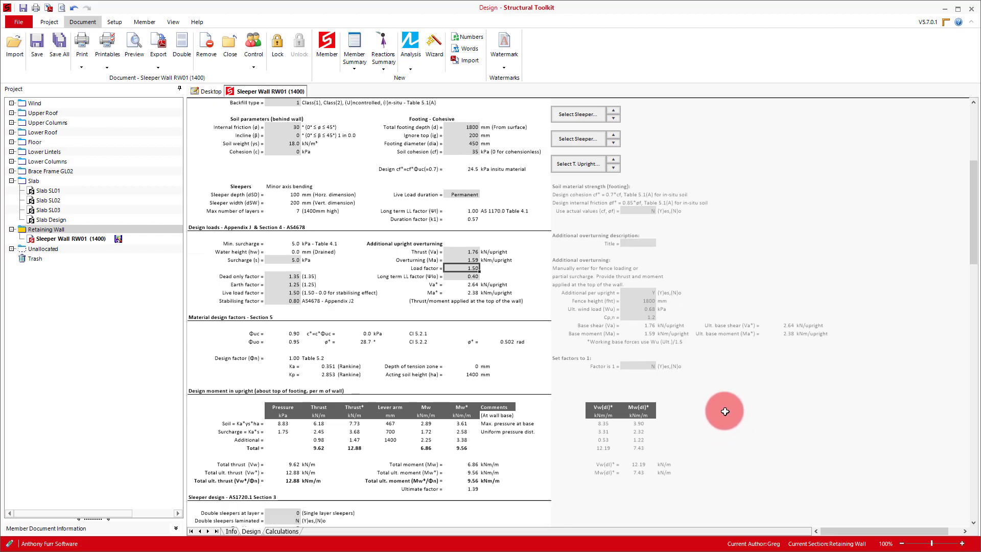
scroll(721, 401, "down", 20)
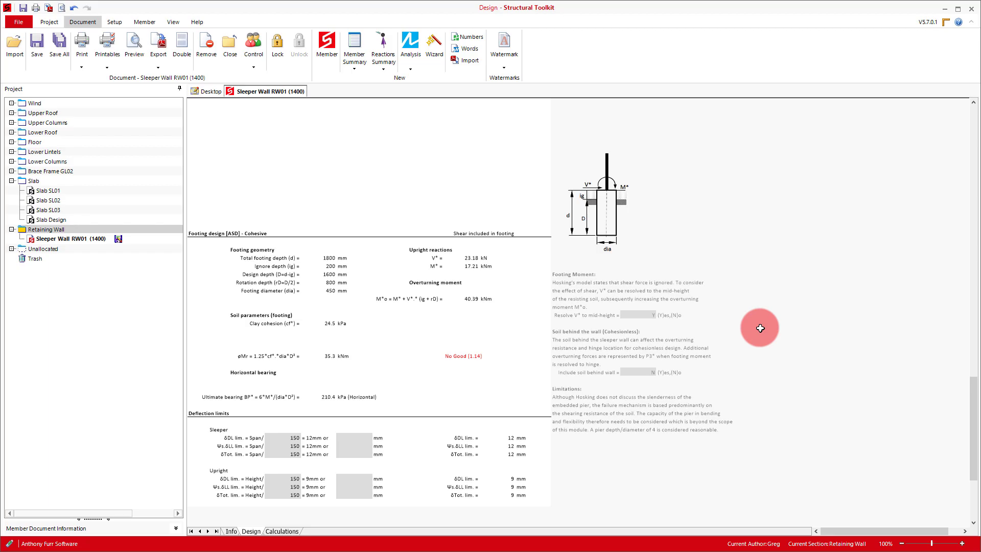
left_click(639, 314)
left_click(659, 315)
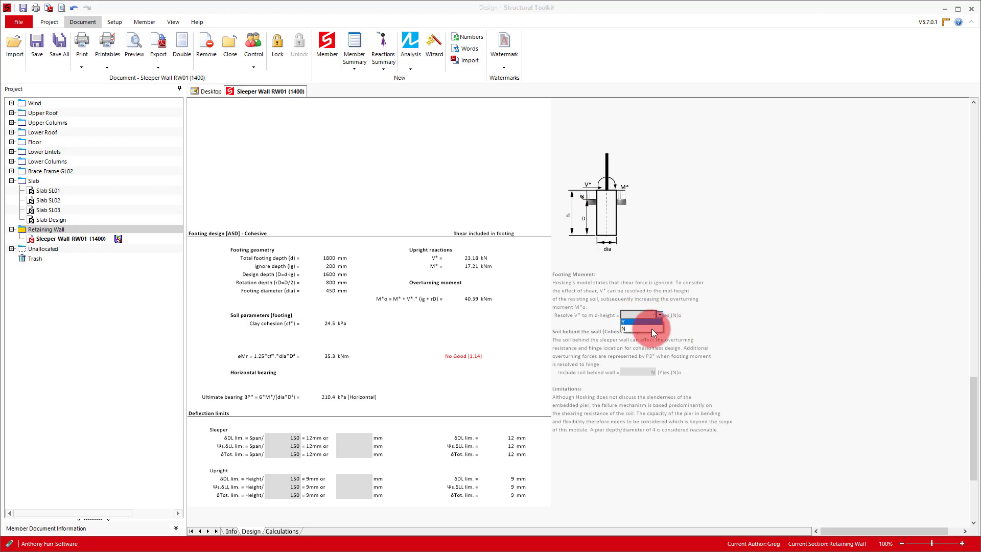
left_click(652, 330)
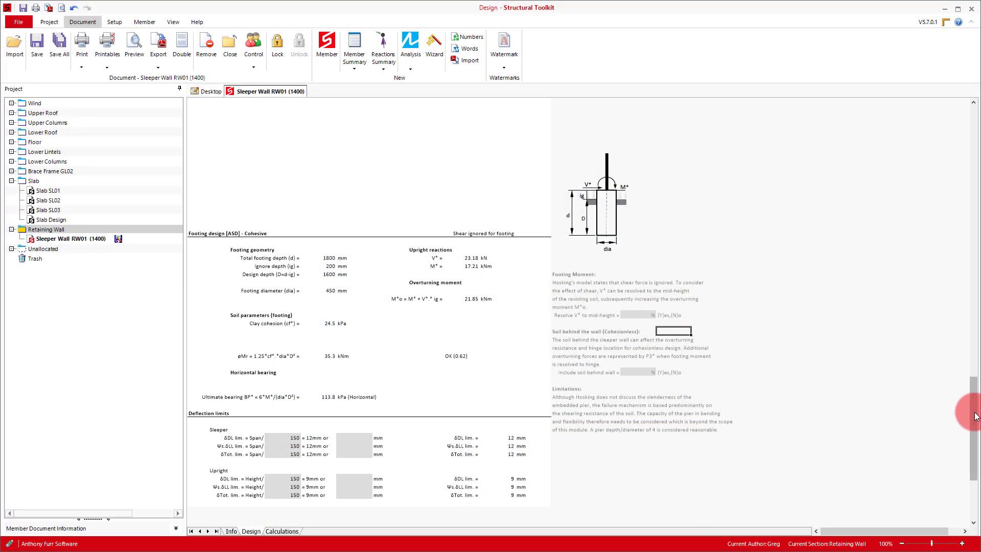
- Set the total footing depth of Sleeper Wall RW01 to 1500 mm
left_click_drag(974, 405, 936, 101)
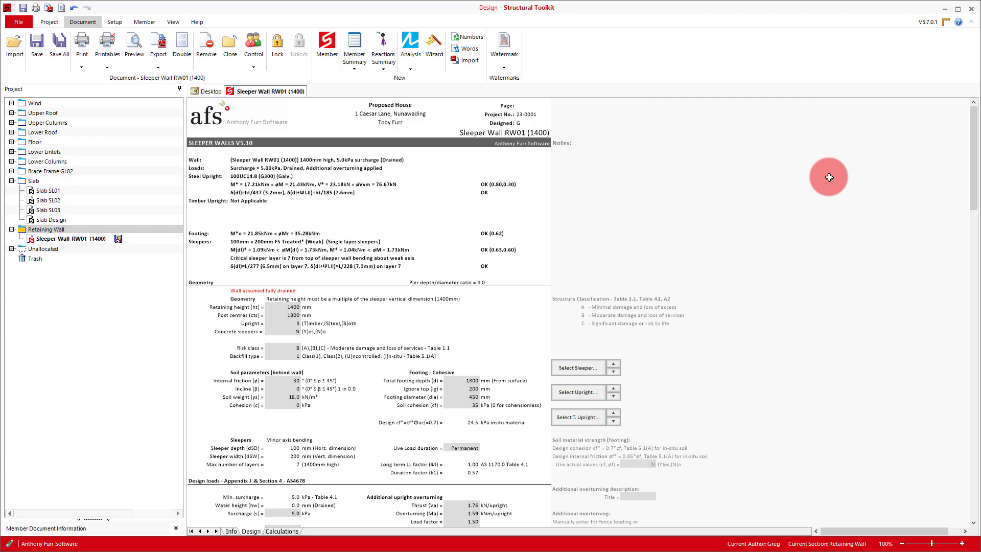
left_click(462, 381)
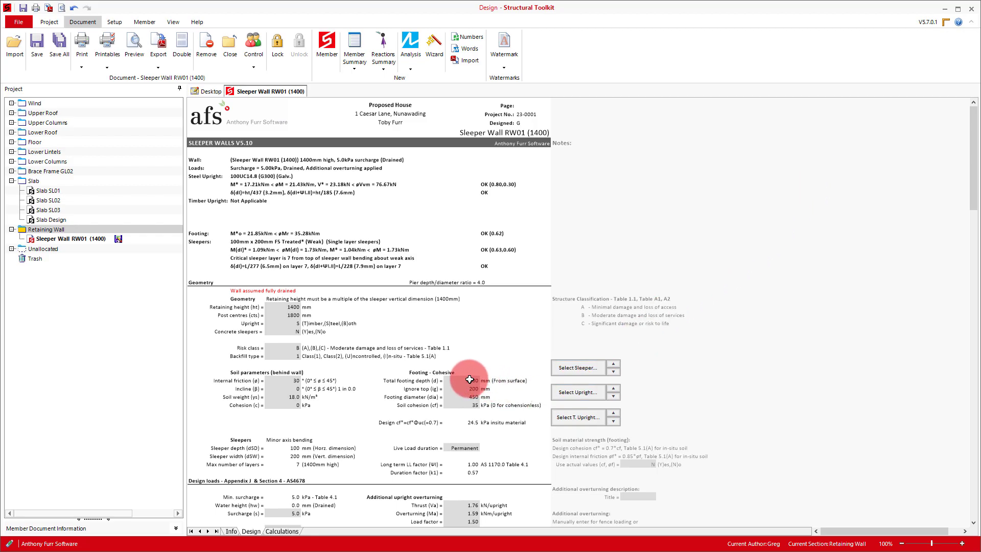
type("1500")
key("Return")
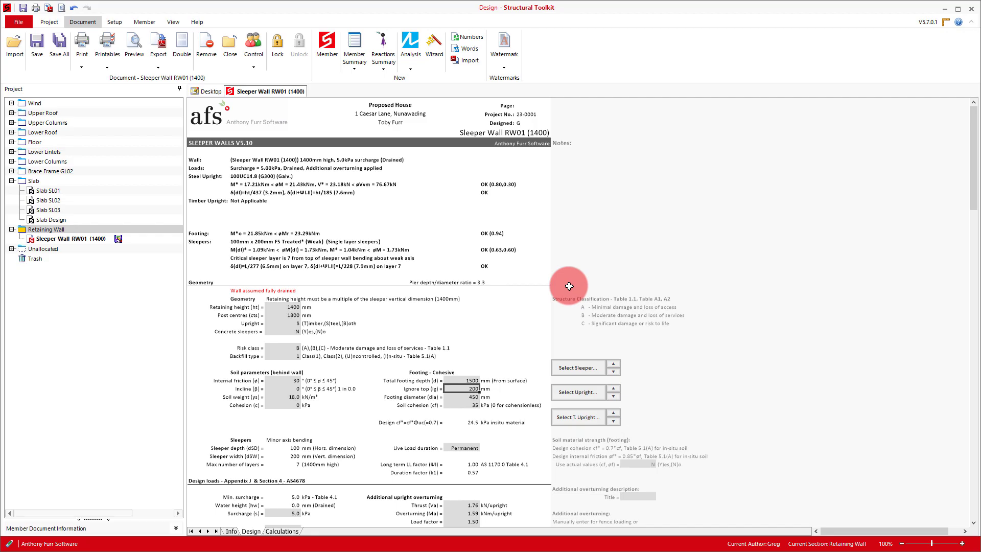
- Copy Sleeper Wall RW01 (1400) to a new design named Sleeper Wall RW02 (1000)
right_click(280, 91)
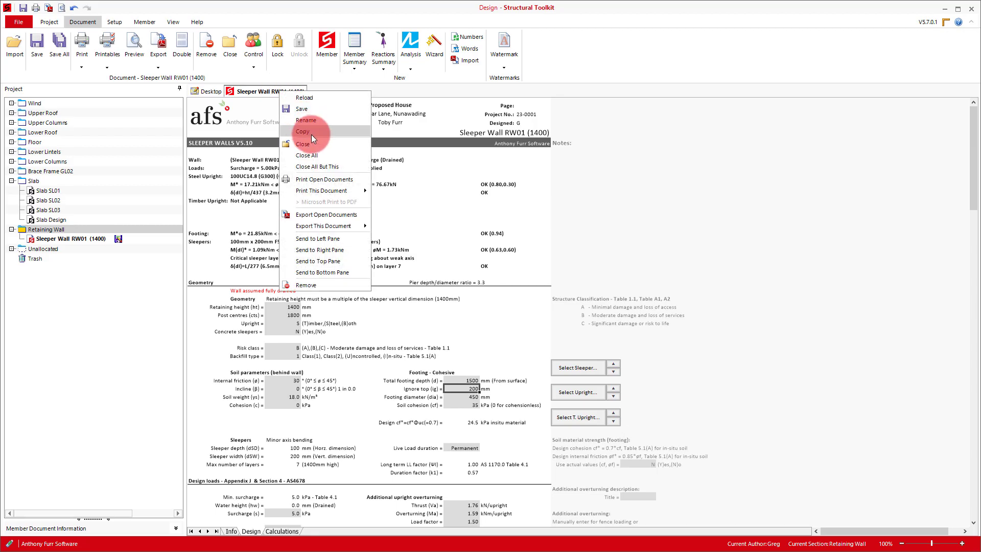
left_click(312, 135)
left_click(459, 254)
key("BackSpace")
type("2")
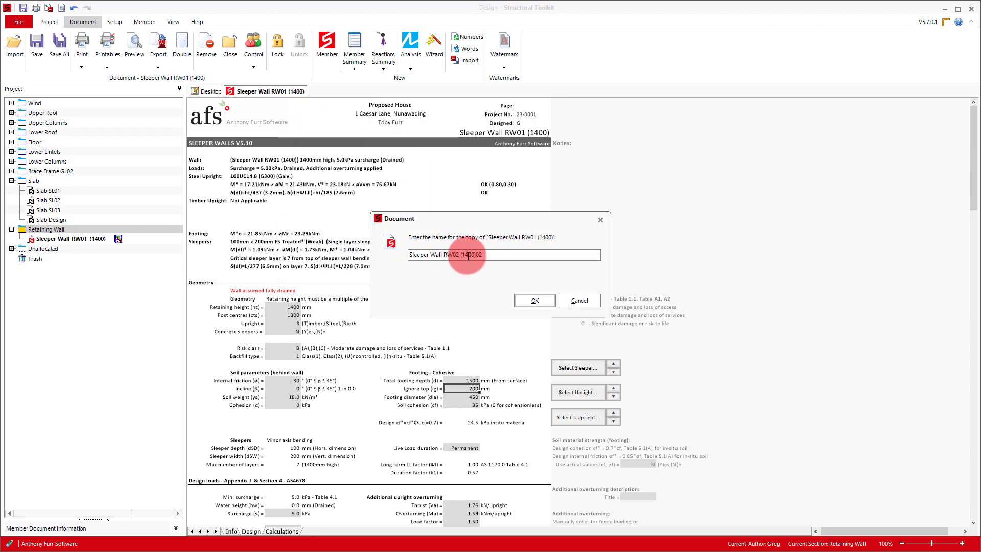
left_click(469, 256)
key("BackSpace")
type("0")
left_click(503, 257)
key("BackSpace")
key("BackSpace")
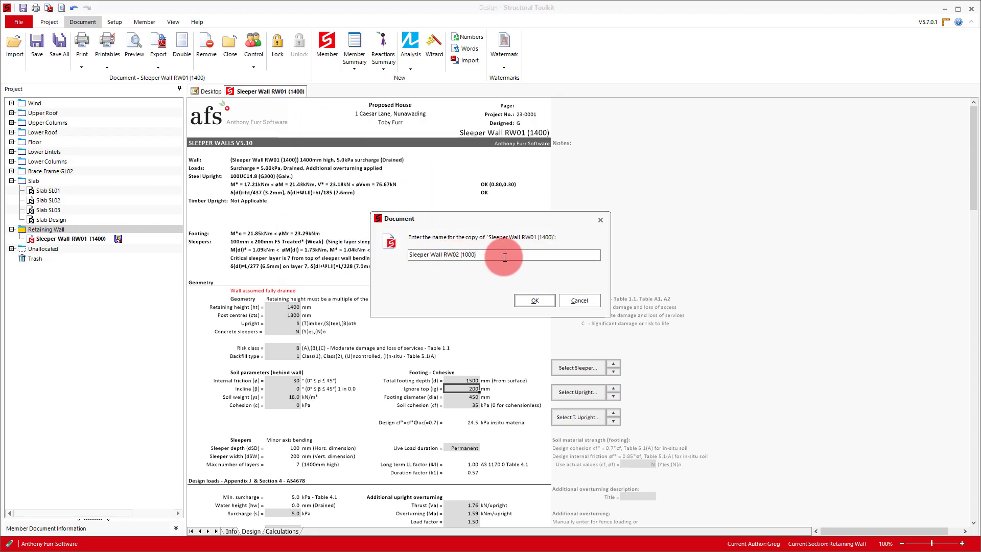
key("Return")
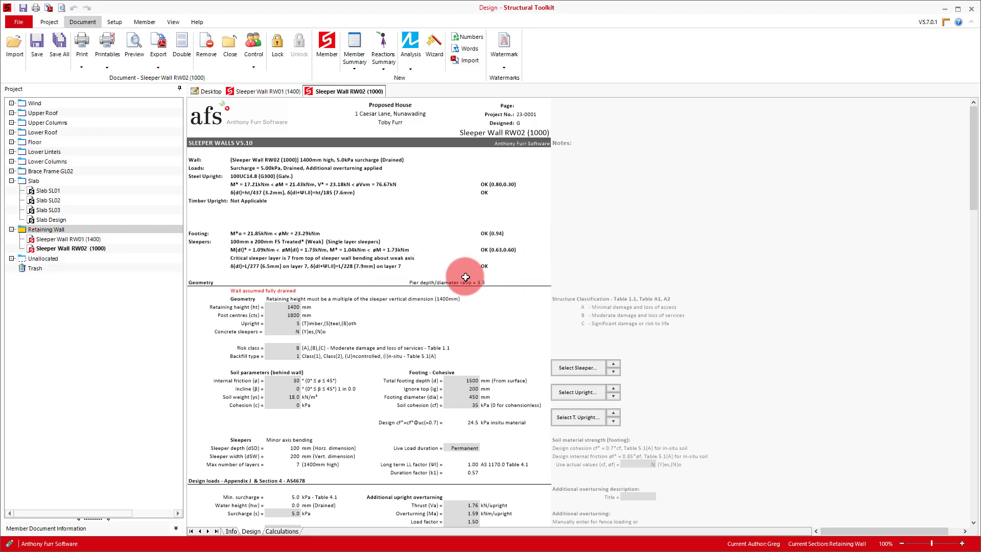
- Set Sleeper Wall RW02's retaining height to 1000 mm and its total footing depth to 1200 mm
left_click(297, 304)
type("100")
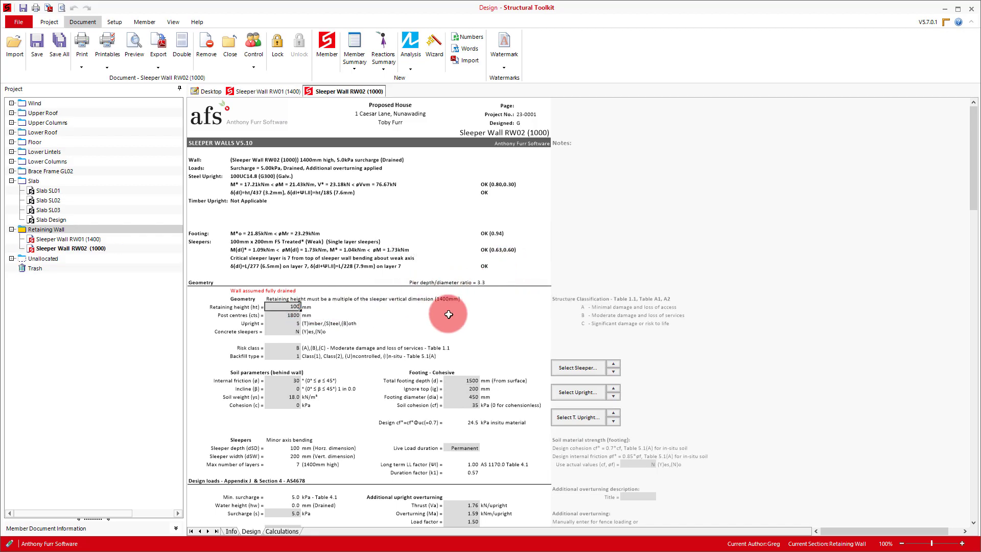
type("0")
key("Return")
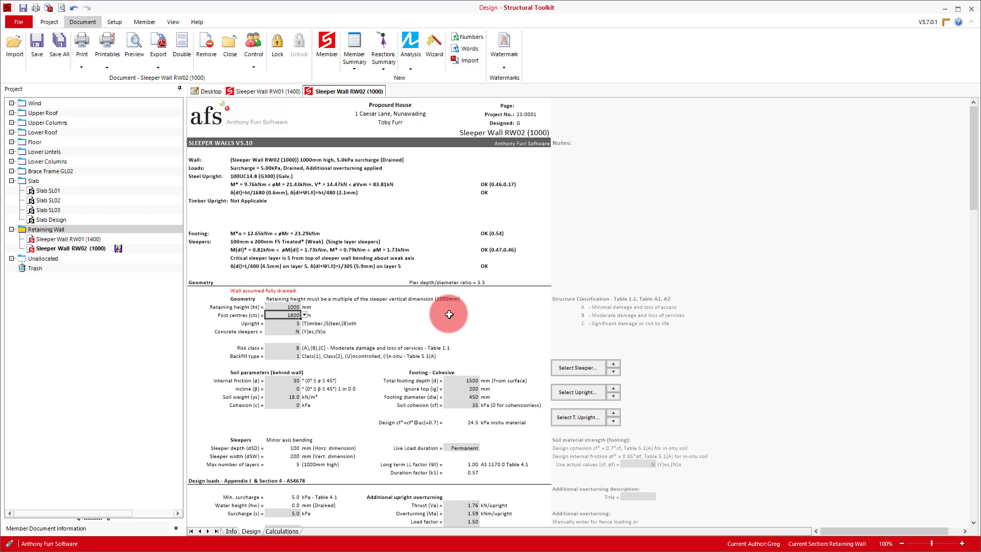
left_click(463, 381)
type("12")
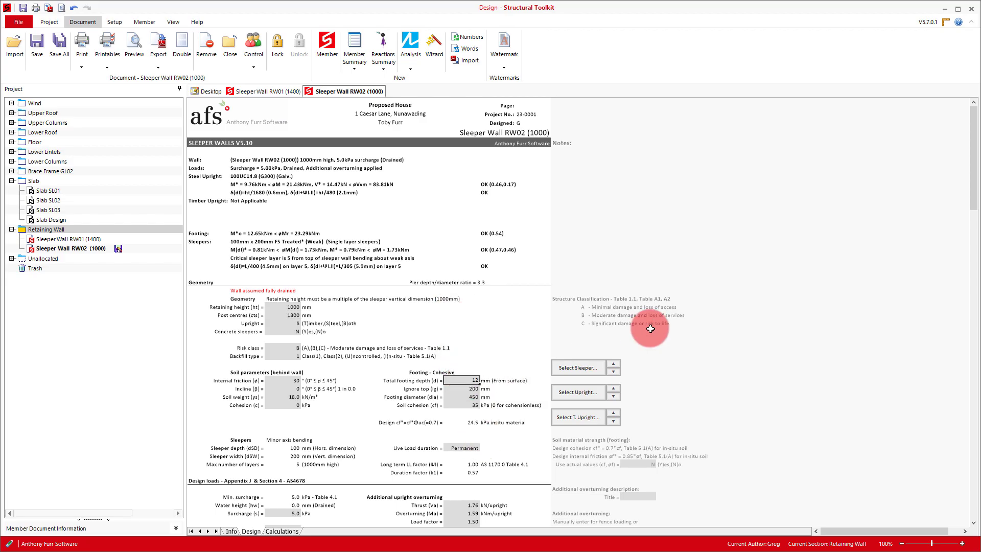
type("00")
key("Return")
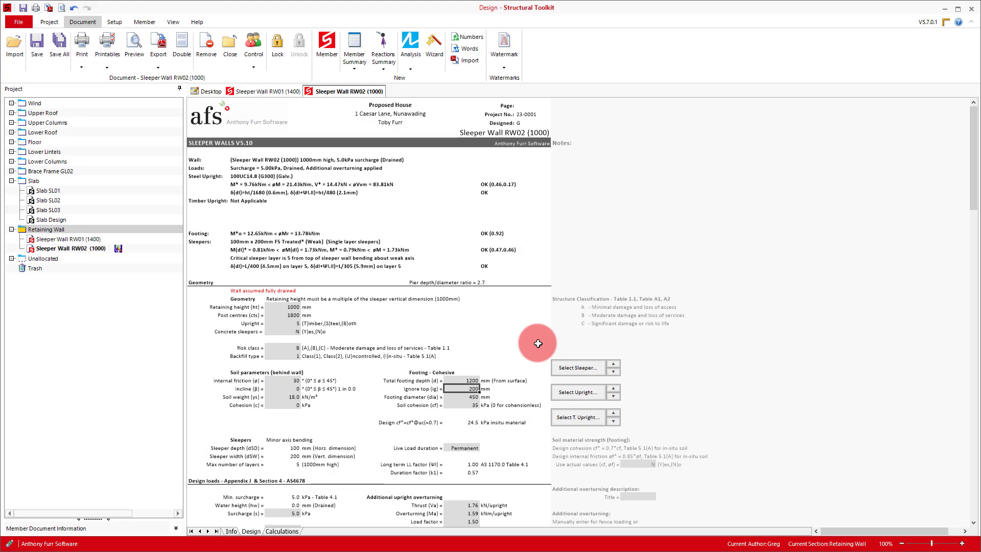
- Add a project section named Fence and close all open documents
right_click(33, 301)
left_click(45, 305)
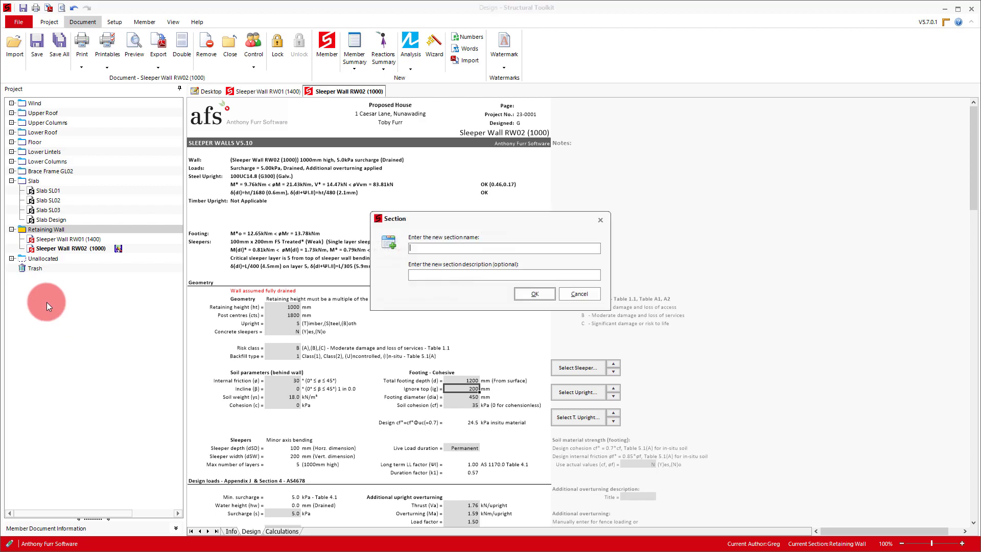
type("Fence")
key("Return")
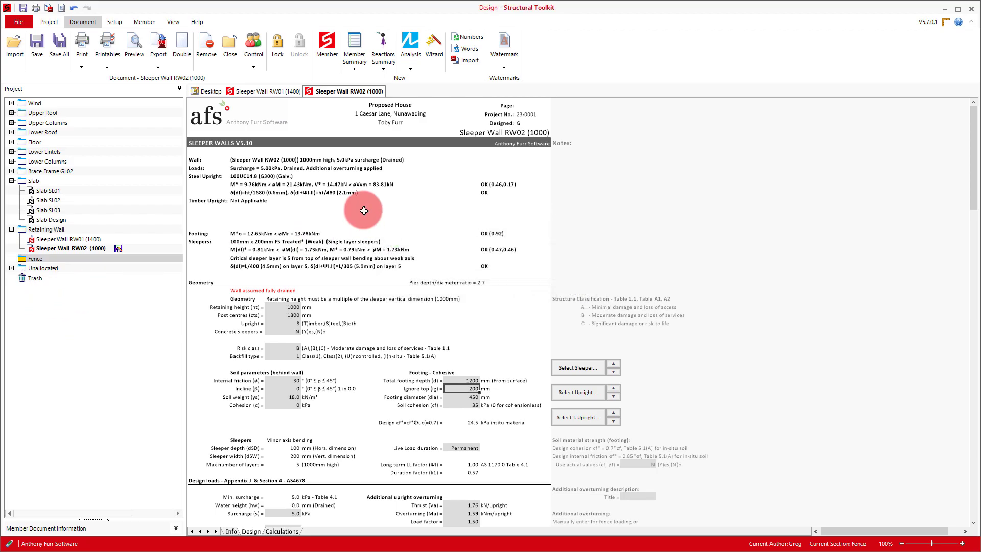
right_click(355, 99)
left_click(391, 156)
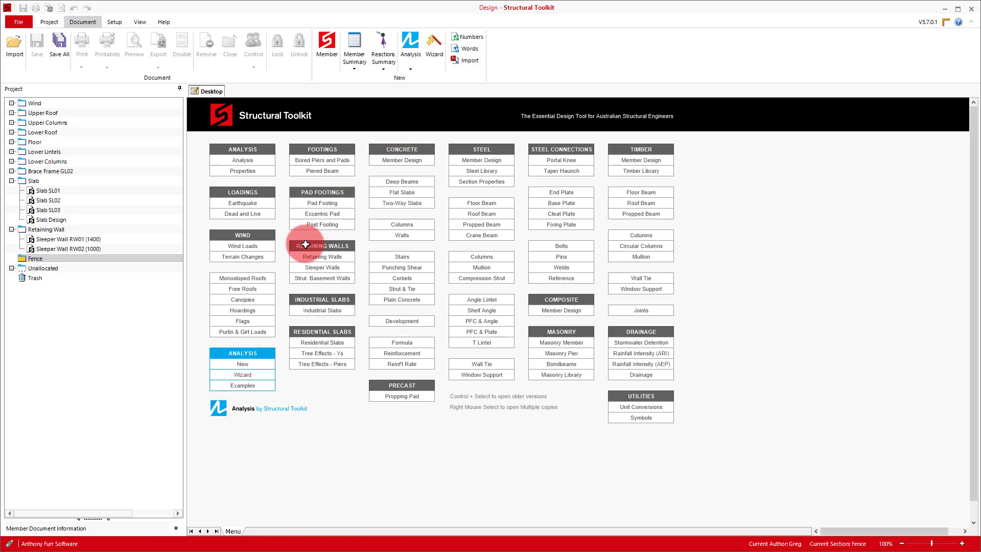
- Create a hoarding wind design in the Fence section with 5000 mm breadth, 1900 mm element height and 1900 mm total height
left_click(250, 310)
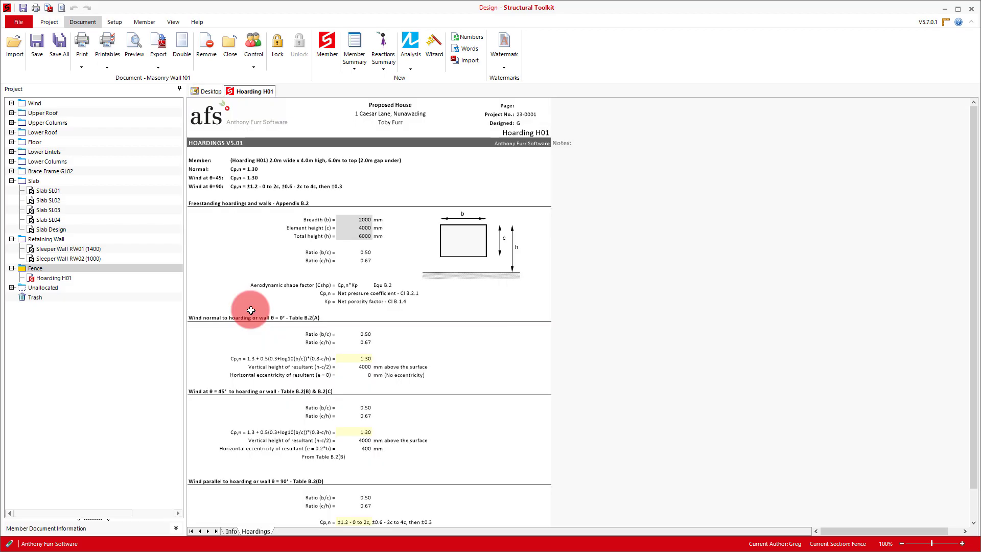
left_click(532, 301)
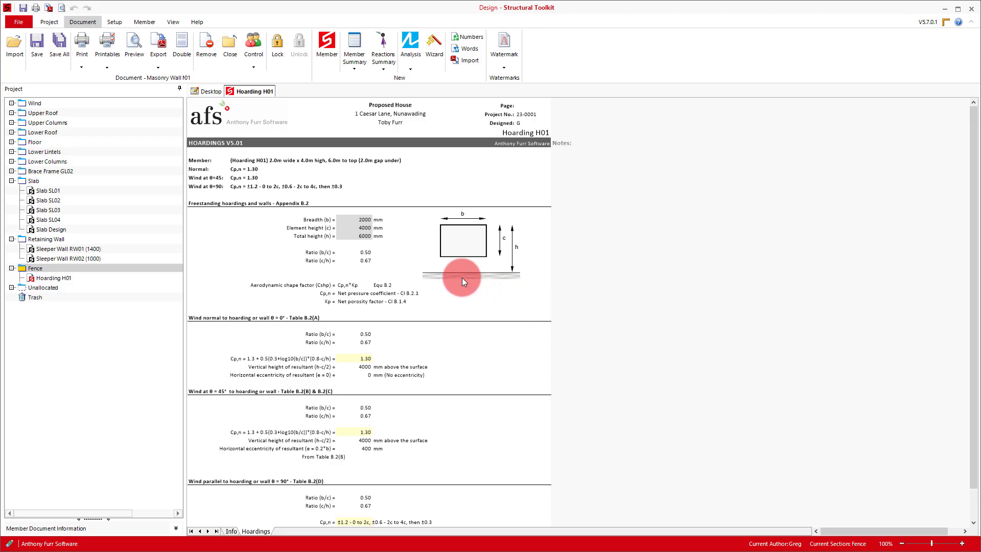
left_click(357, 219)
type("5000")
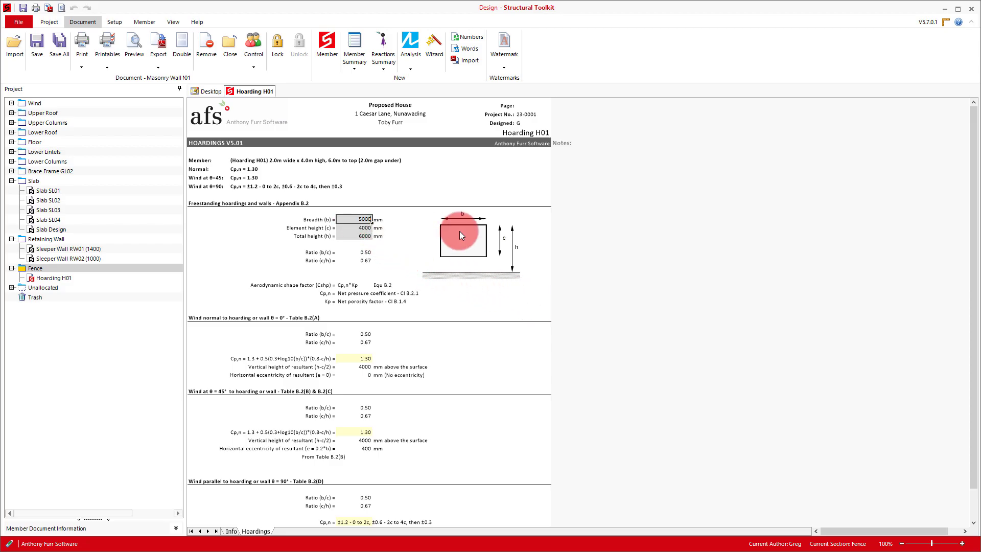
key("Return")
type("1900")
key("Return")
type("1900")
key("Return")
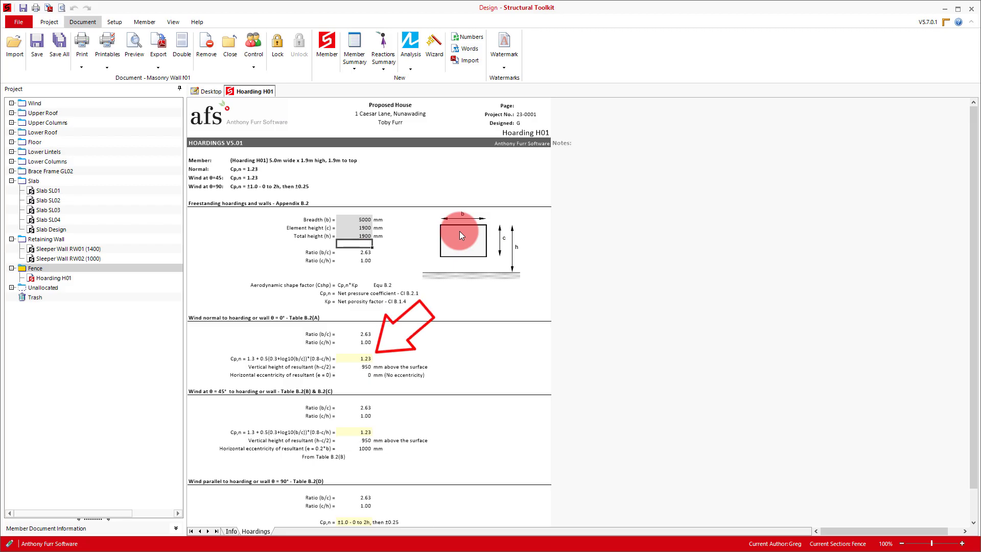
- Add a masonry member design named Masonry Wall MW01 to the Fence section
left_click(205, 90)
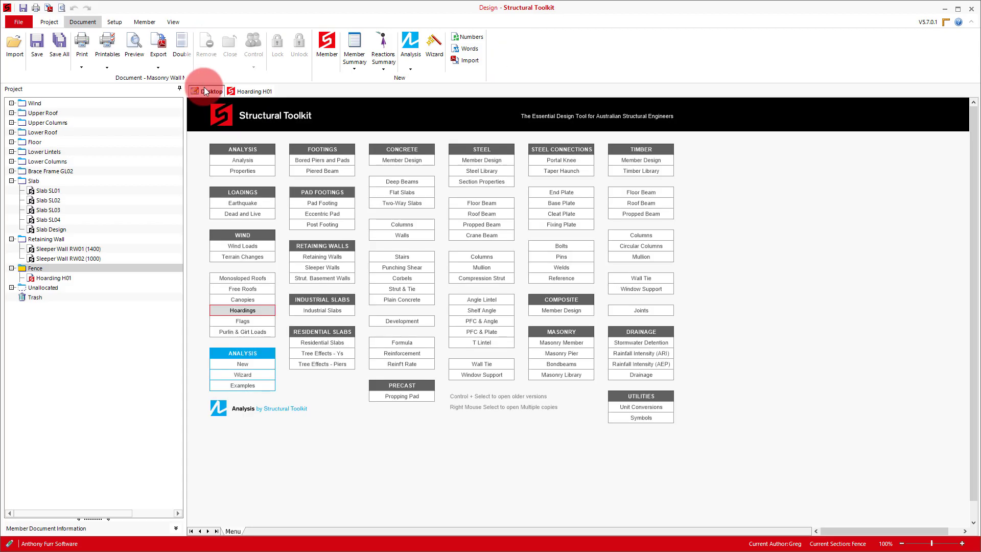
left_click(564, 343)
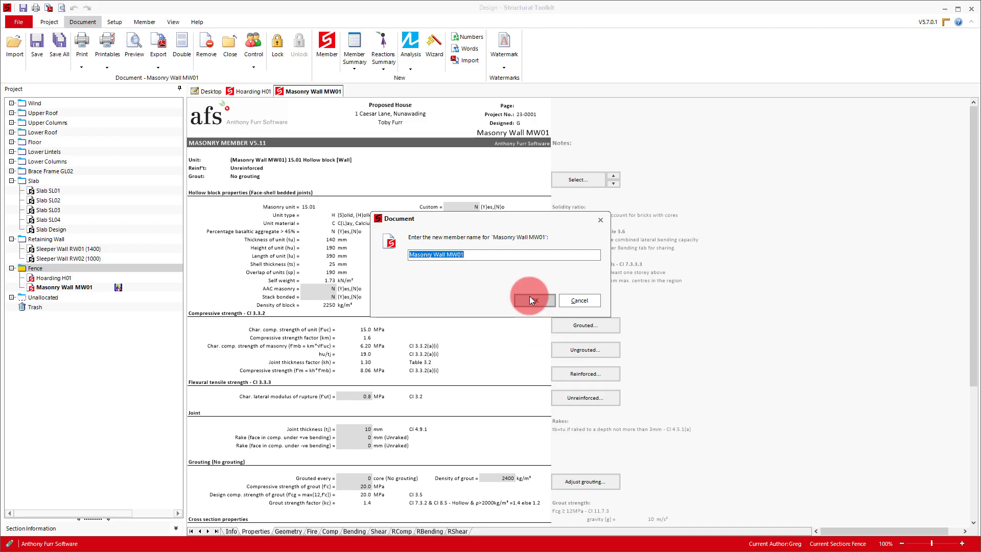
left_click(532, 300)
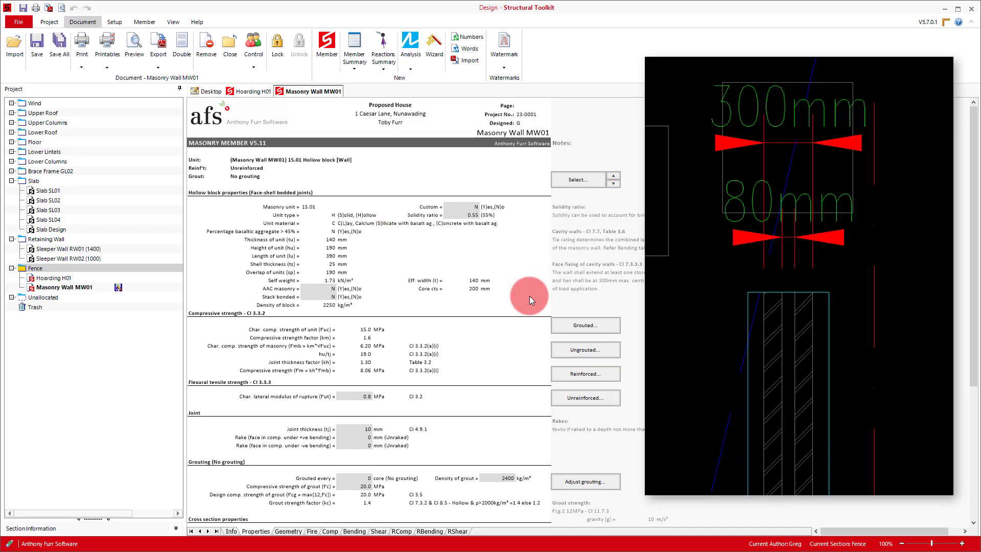
- Select the clay brick Pressed (VIC) 25MPa (M3) as the wall's masonry unit
left_click(586, 180)
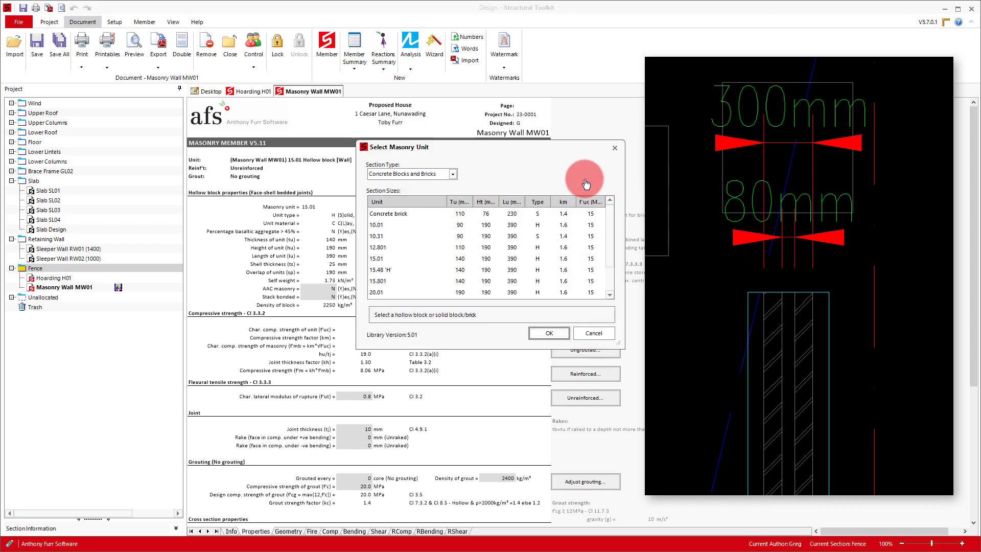
left_click(411, 174)
left_click(410, 194)
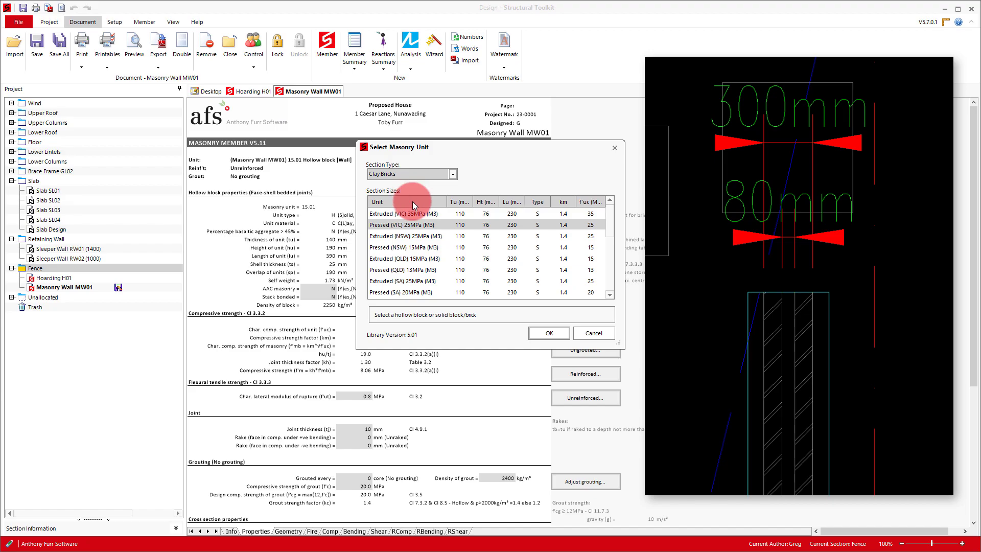
left_click(415, 227)
double_click(415, 228)
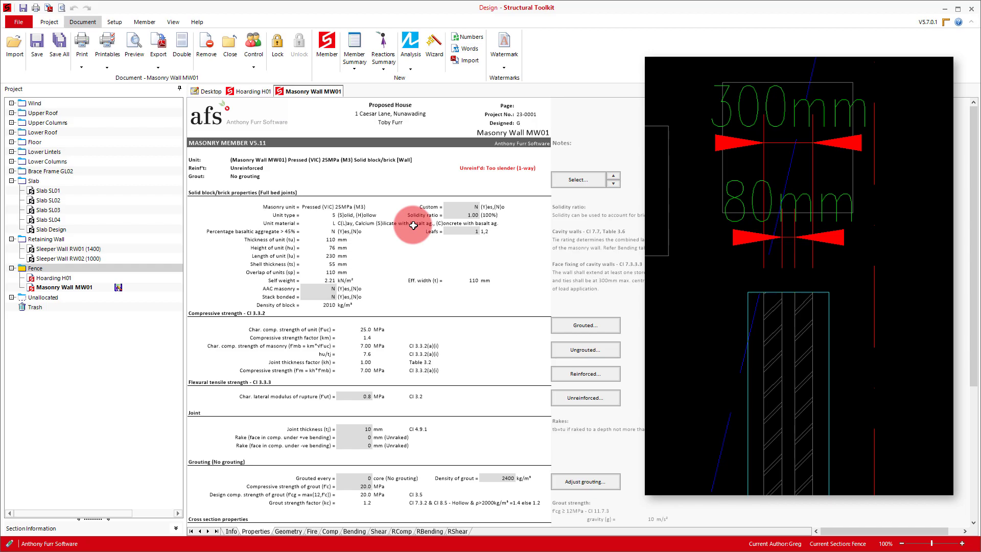
- Make the masonry a cavity wall with 2 leafs and an 80 mm cavity width
left_click(467, 230)
type("2")
left_click(494, 257)
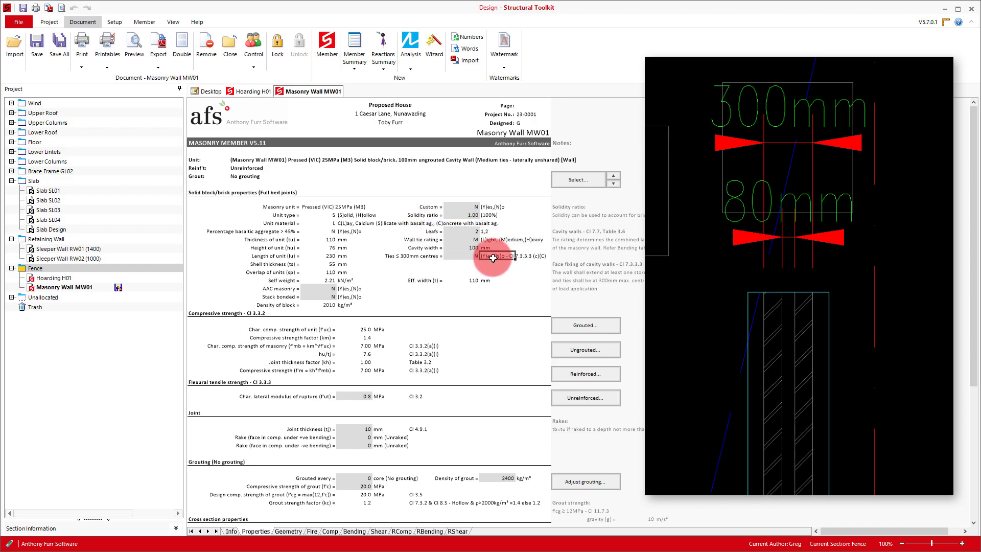
left_click(467, 249)
type("80")
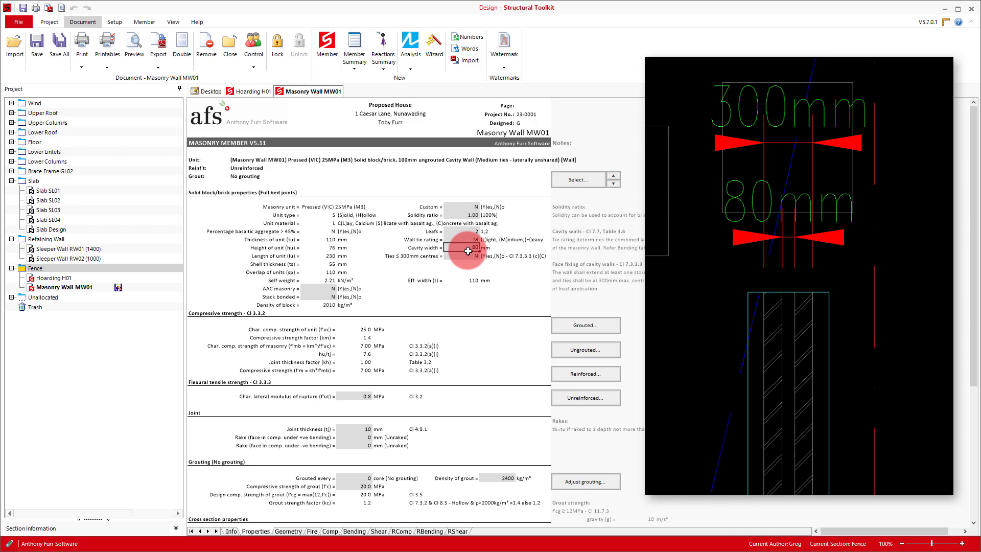
key("Return")
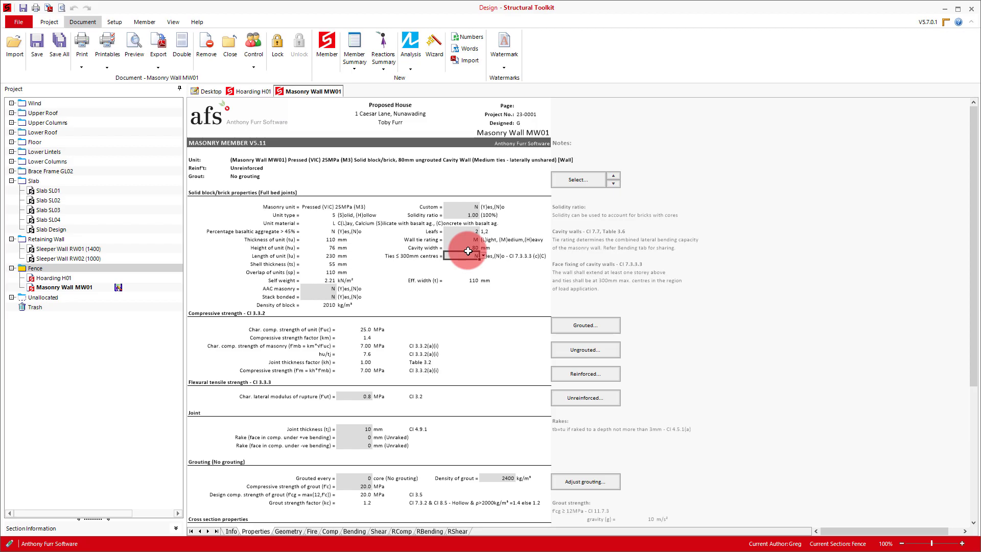
- Apply full grouting to the masonry wall and review the resulting grouting and section properties
left_click(612, 326)
scroll(741, 312, "down", 4)
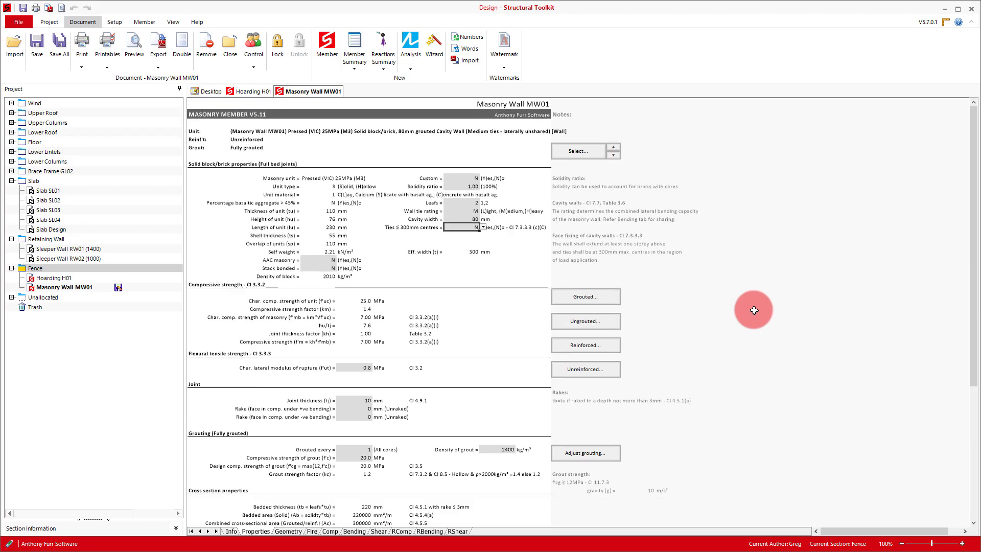
scroll(751, 307, "down", 1)
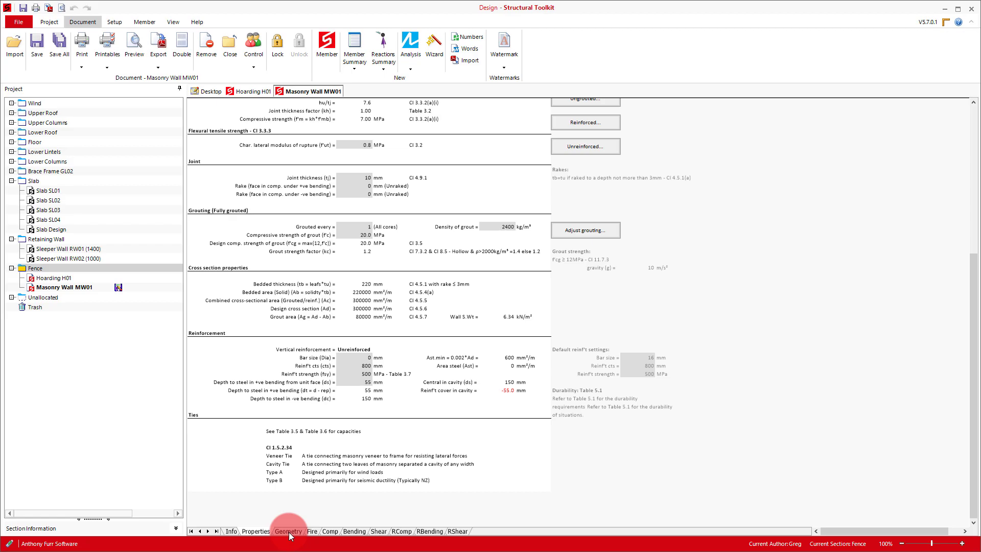
- Set the wall panel's length to 5000 mm in the geometry design
left_click(289, 532)
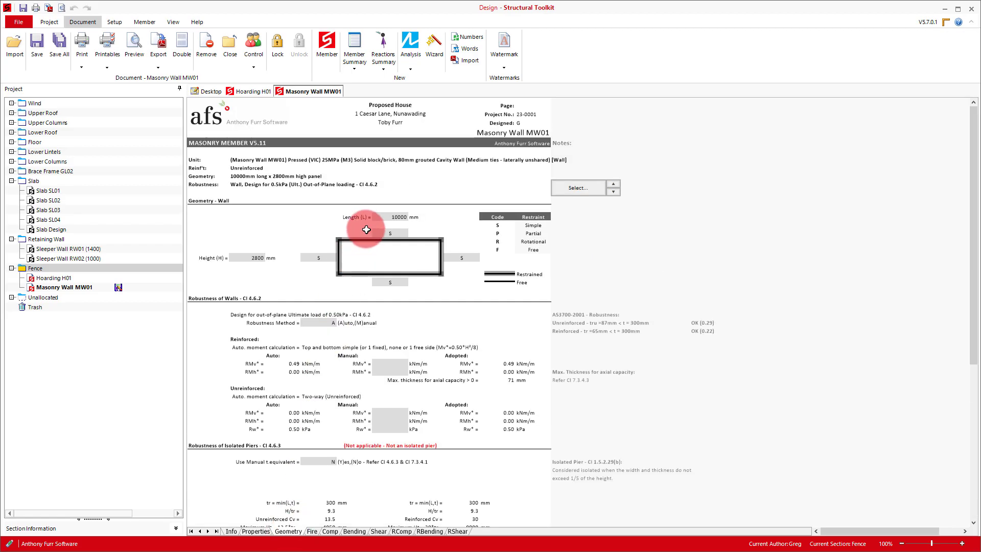
left_click(379, 217)
key("BackSpace")
key("BackSpace")
key("BackSpace")
key("BackSpace")
key("BackSpace")
type("5000")
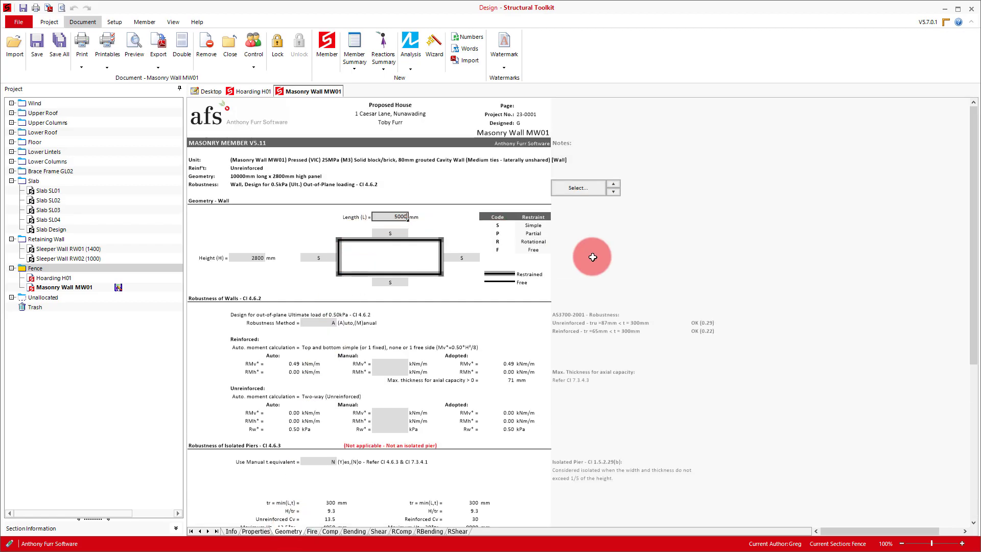
key("Return")
- Set the wall panel's height to 1900 mm
left_click(233, 255)
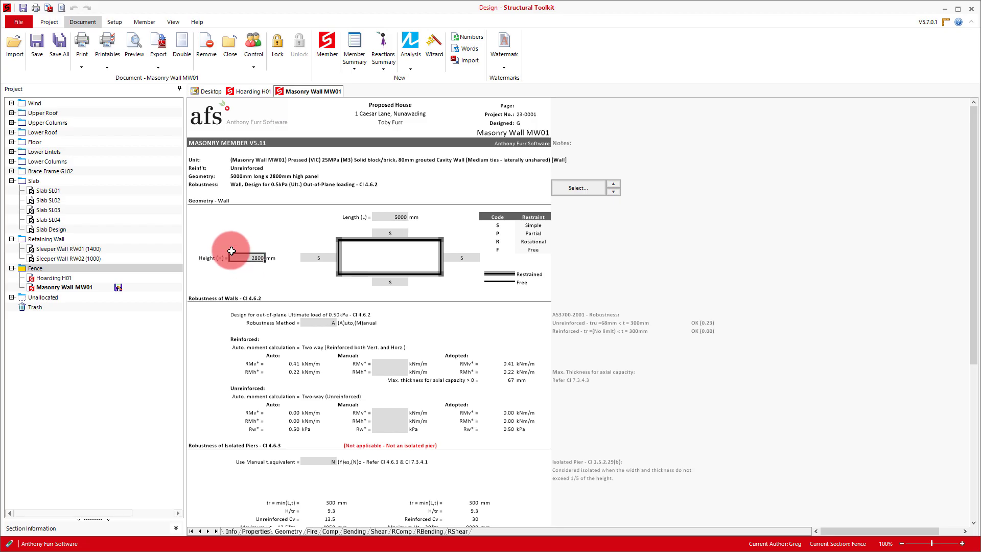
key("BackSpace")
key("BackSpace")
key("BackSpace")
key("BackSpace")
type("1900")
key("Return")
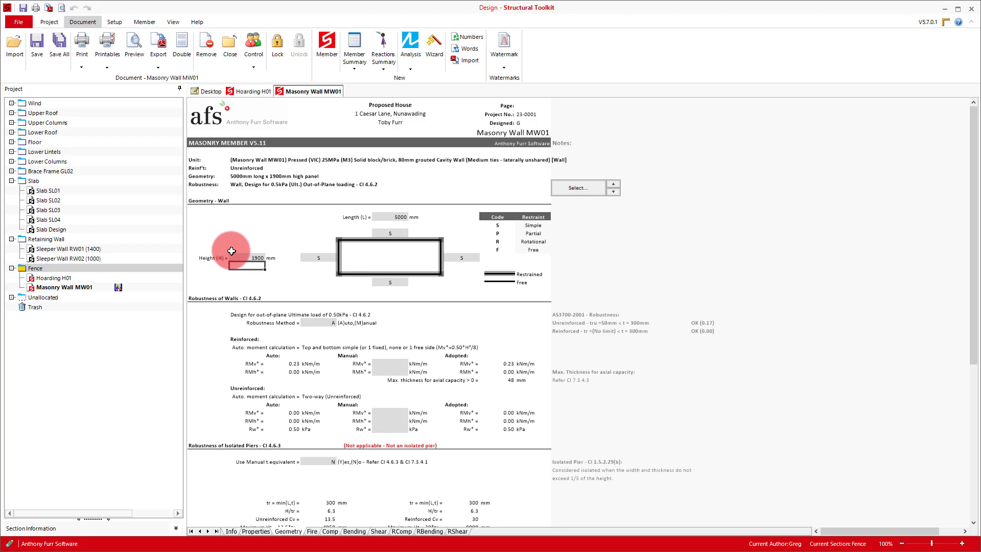
- Set the wall panel's top and both side edges to free (F) and its base restraint to rotational (R)
left_click(317, 258)
left_click(340, 257)
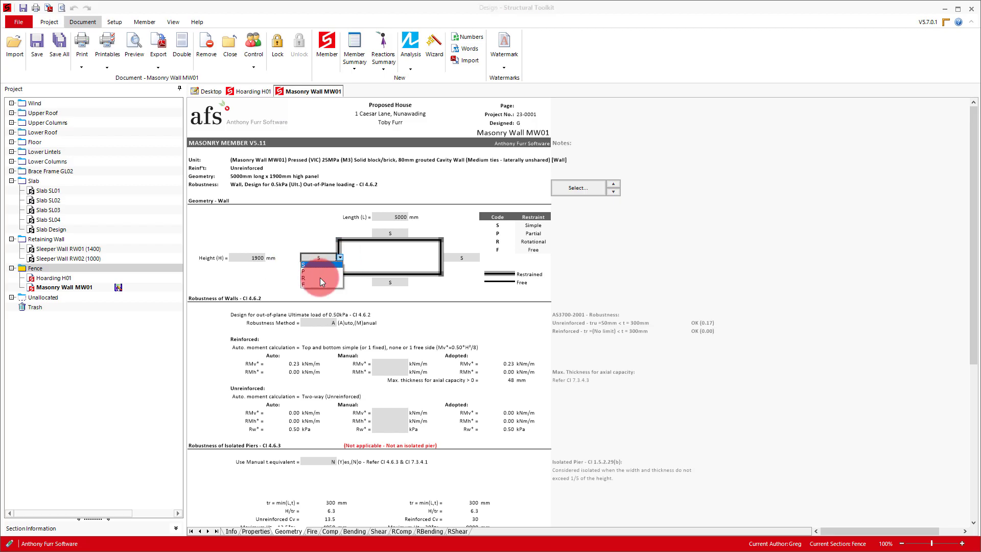
left_click(320, 284)
left_click(406, 234)
left_click(411, 233)
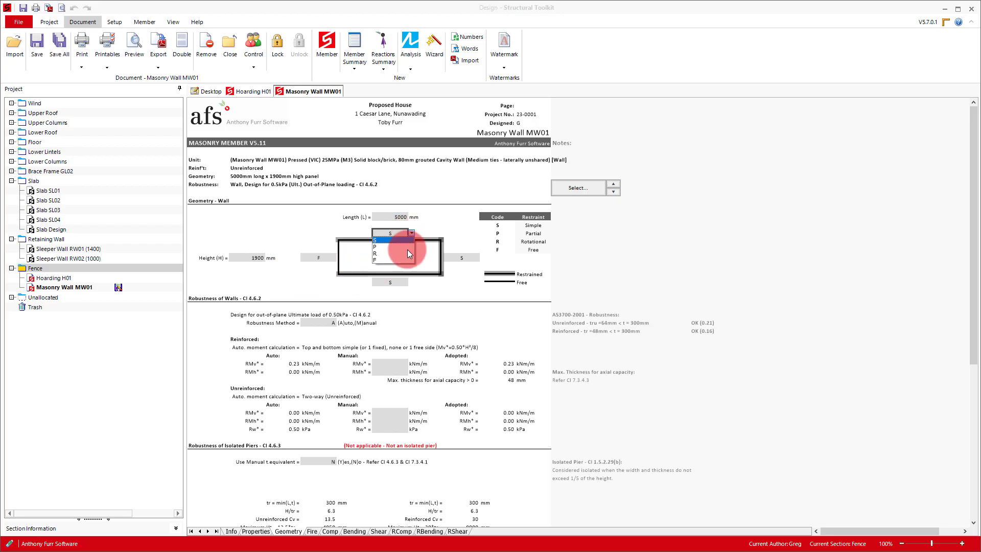
left_click(393, 259)
left_click(475, 262)
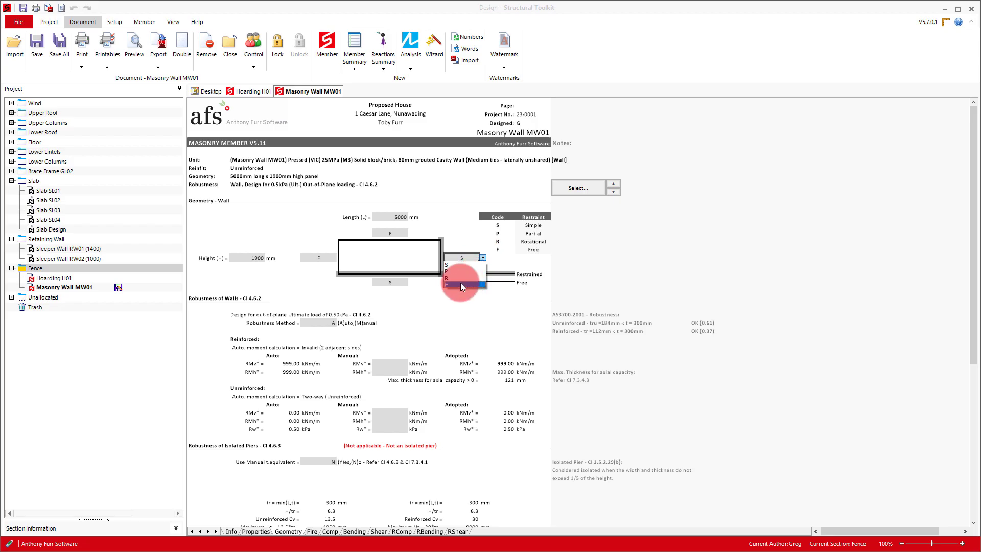
left_click(461, 284)
left_click(390, 282)
left_click(412, 282)
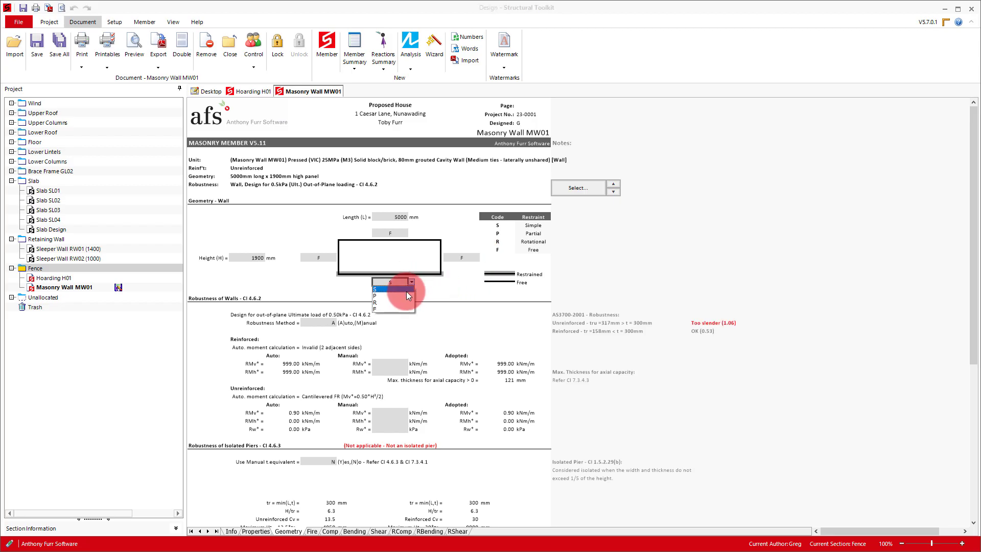
left_click(380, 302)
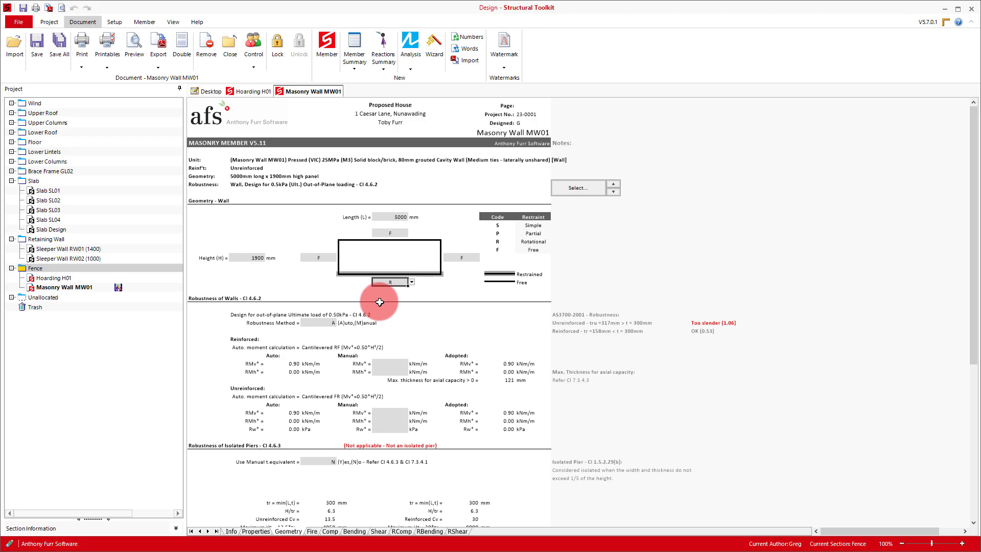
- Try a 2700 mm wall height for the robustness check, and return the height to 1900 mm
left_click(258, 258)
type("2700")
key("Return")
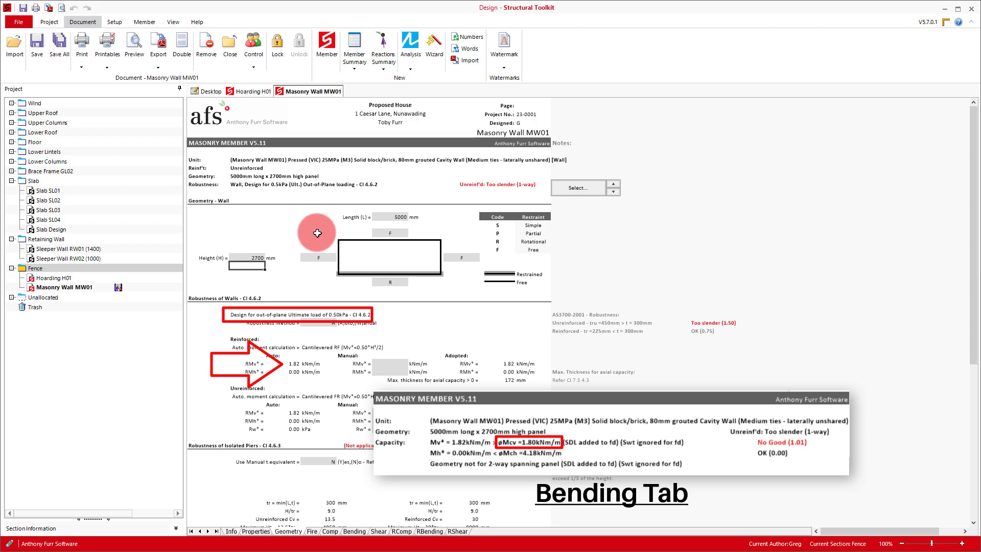
type("1900")
key("Return")
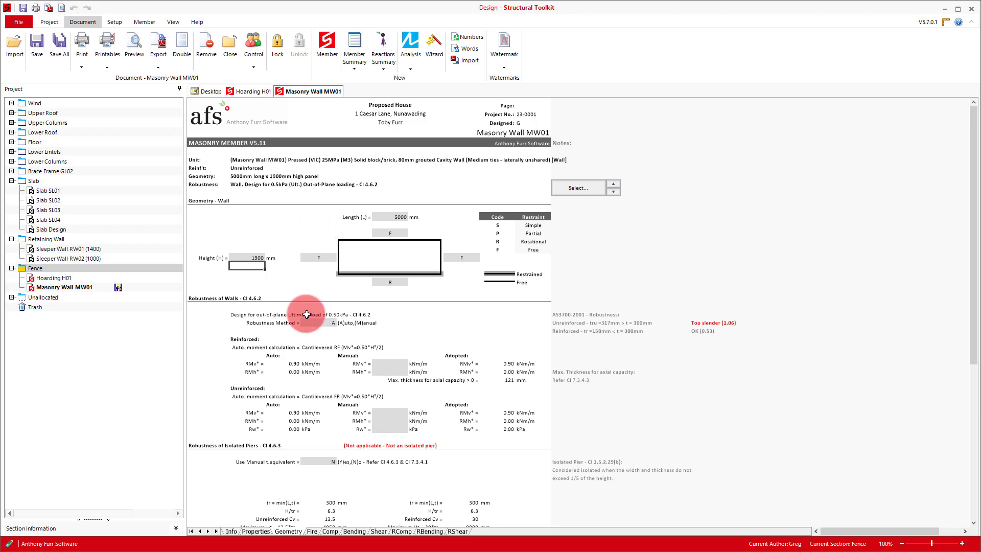
- Enter the wall's vertical bending moment Mv* as =0.68*1.23*1.9^2/2 in the bending design
left_click(355, 532)
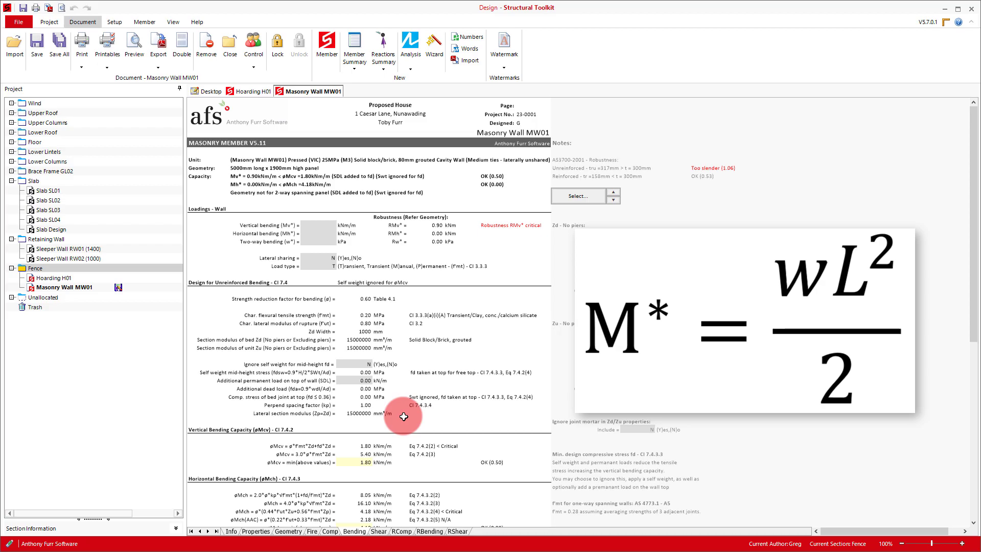
left_click(318, 225)
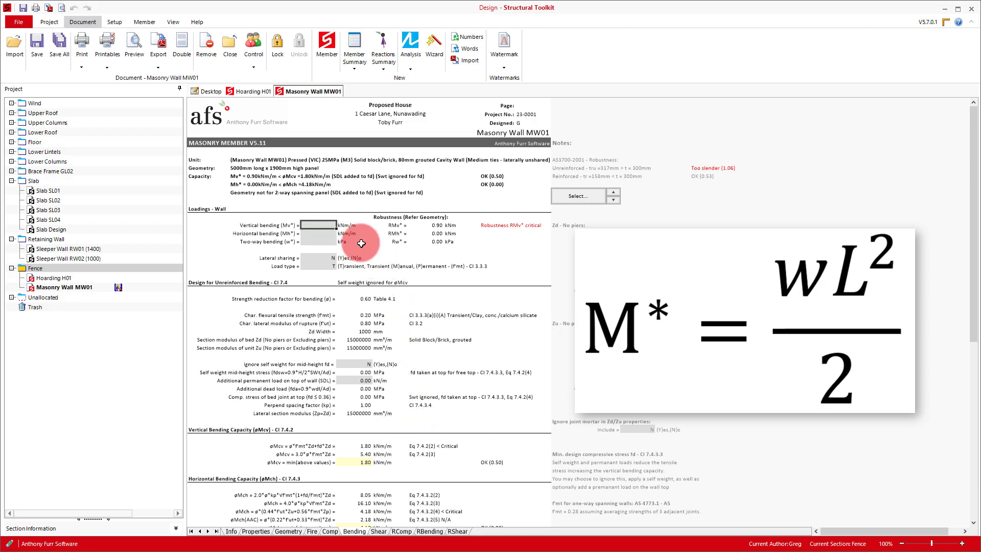
type("=0.")
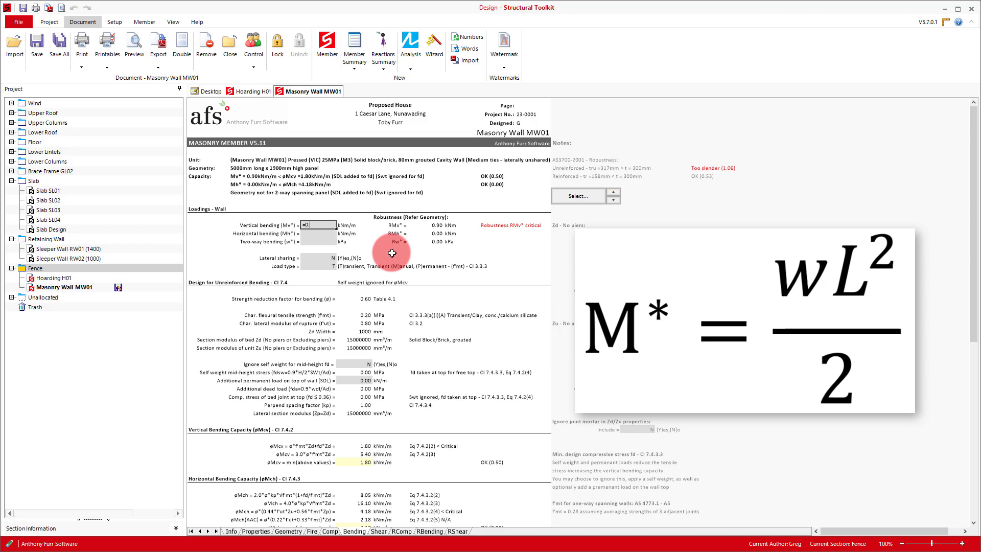
type("68*1.23")
type("*1.9^2/2")
key("Return")
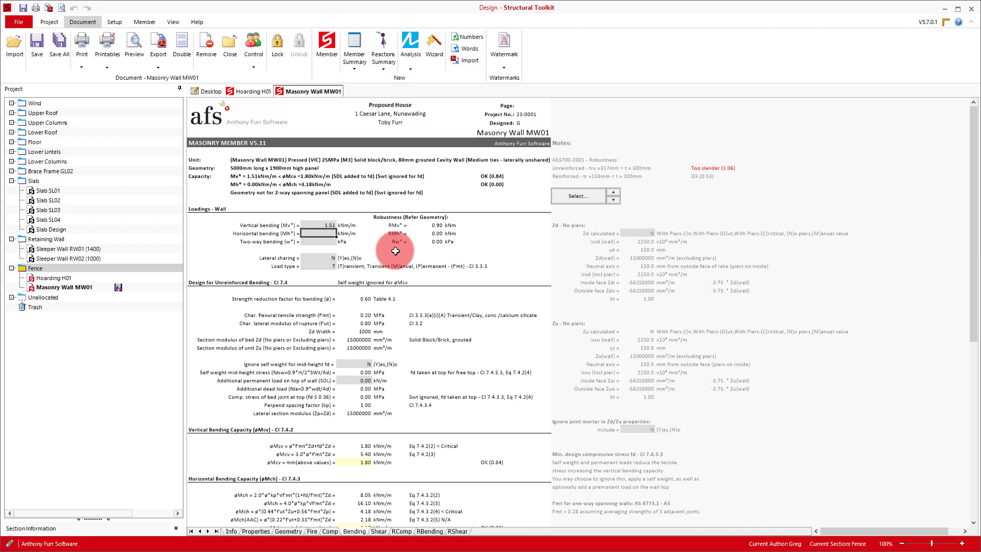
- Insert a comment from the Mv* cell showing its equation, and place it just above the cell
right_click(316, 223)
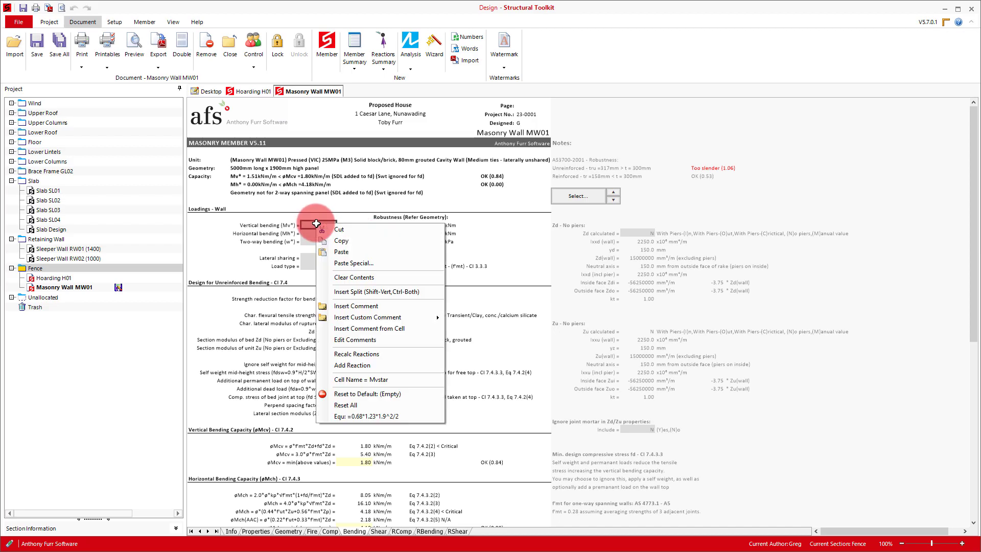
left_click(366, 328)
left_click_drag(383, 215, 378, 202)
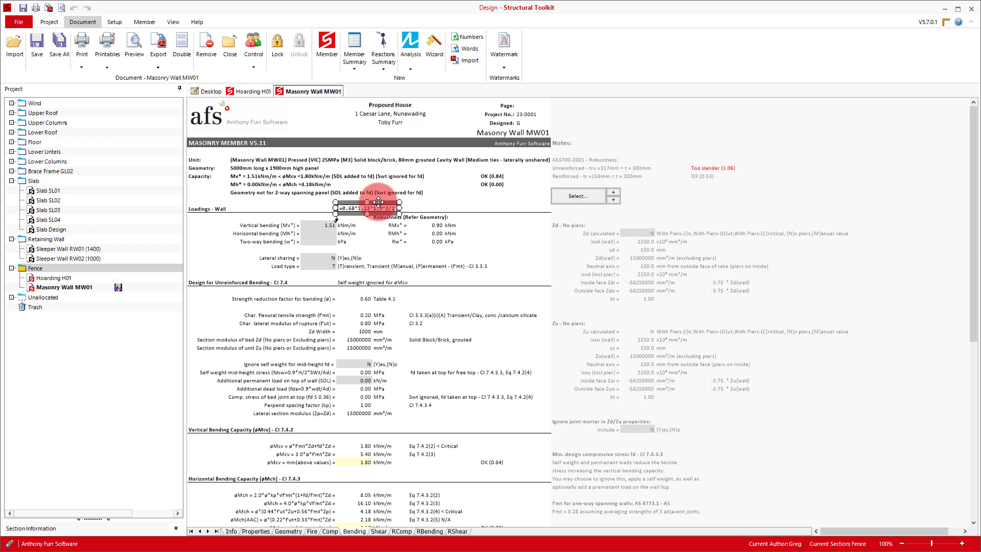
left_click(390, 253)
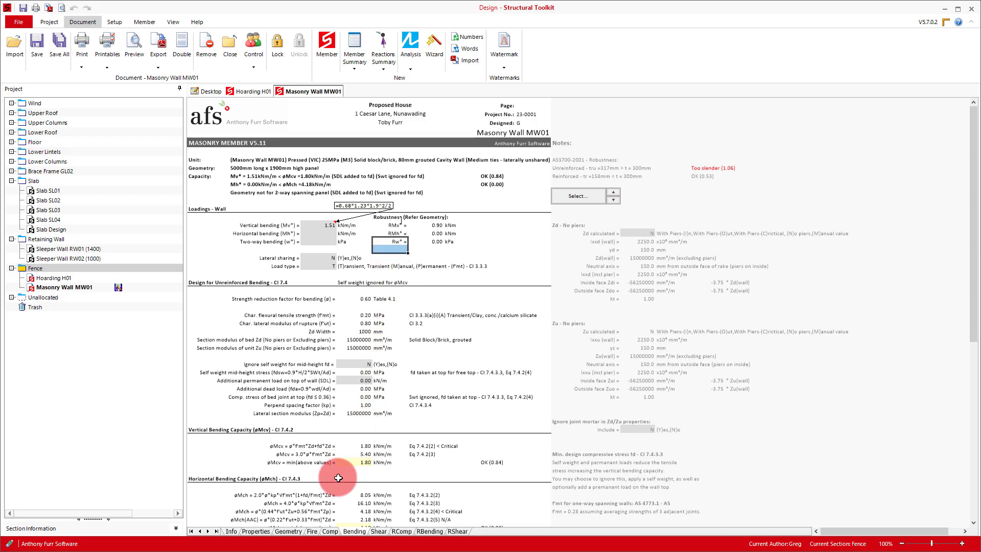
- Reinforce the masonry wall with N16 bars at 800 mm centres in the cavity
left_click(256, 531)
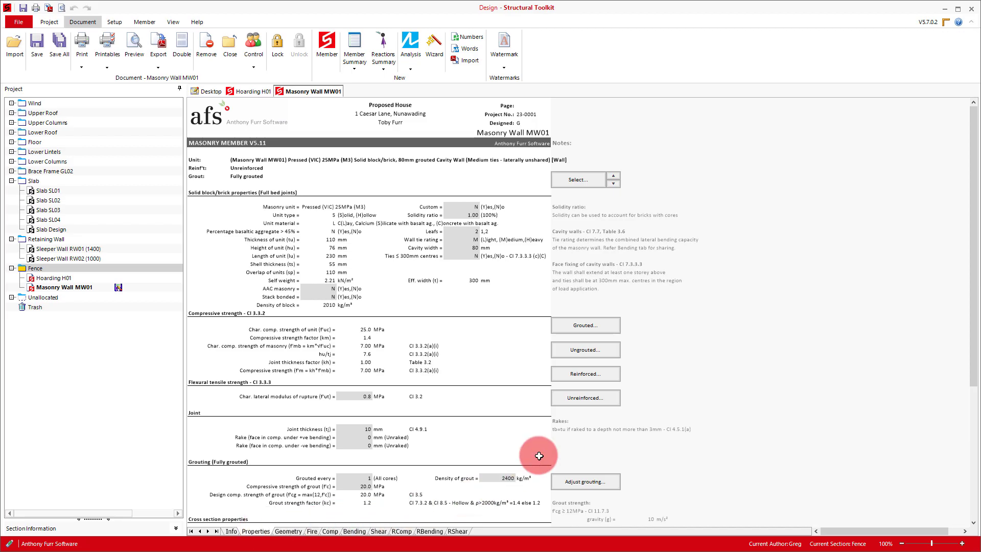
left_click(579, 376)
scroll(427, 368, "down", 5)
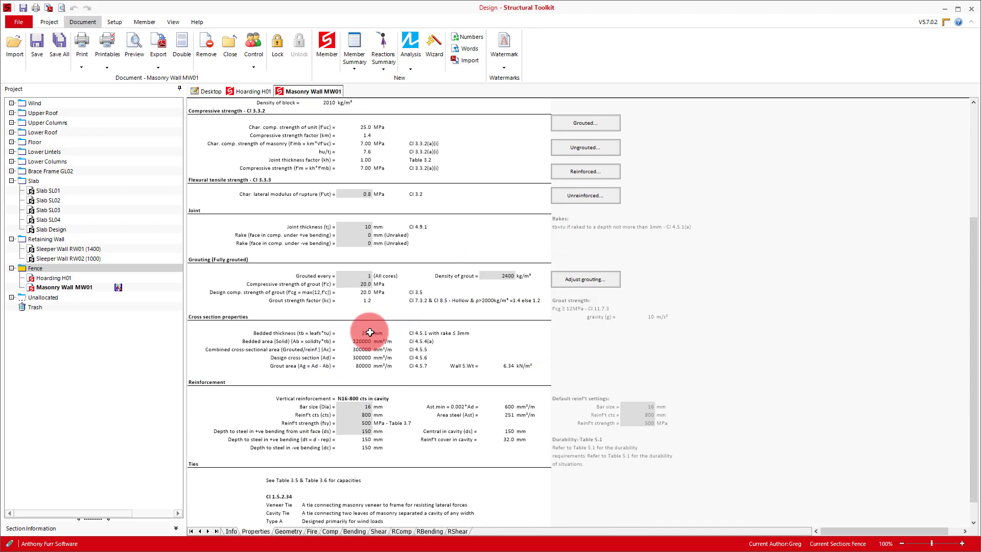
- Change the masonry wall's vertical reinforcement in the cavity to 12 mm bars at 1200 mm centres
left_click(352, 357)
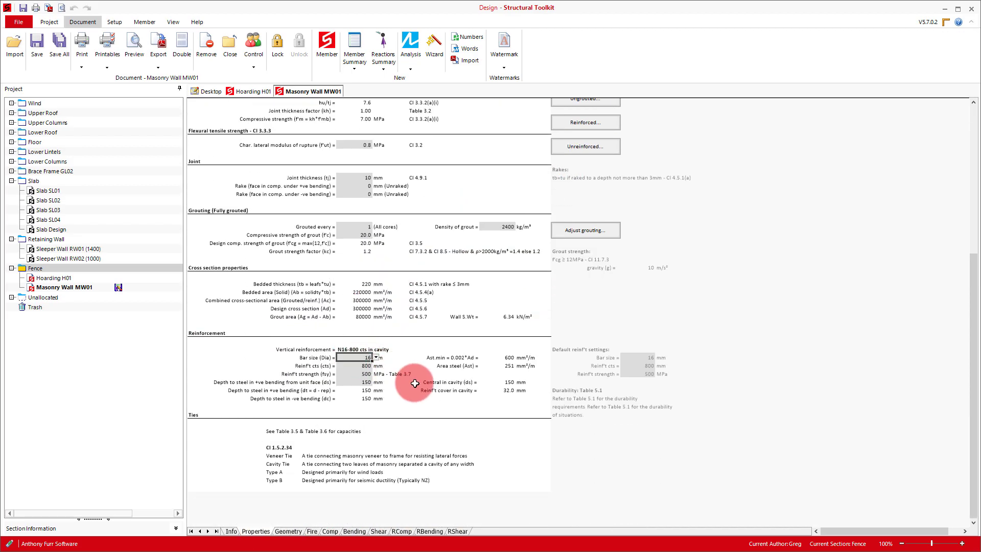
type("12")
key("Return")
type("1200")
key("Return")
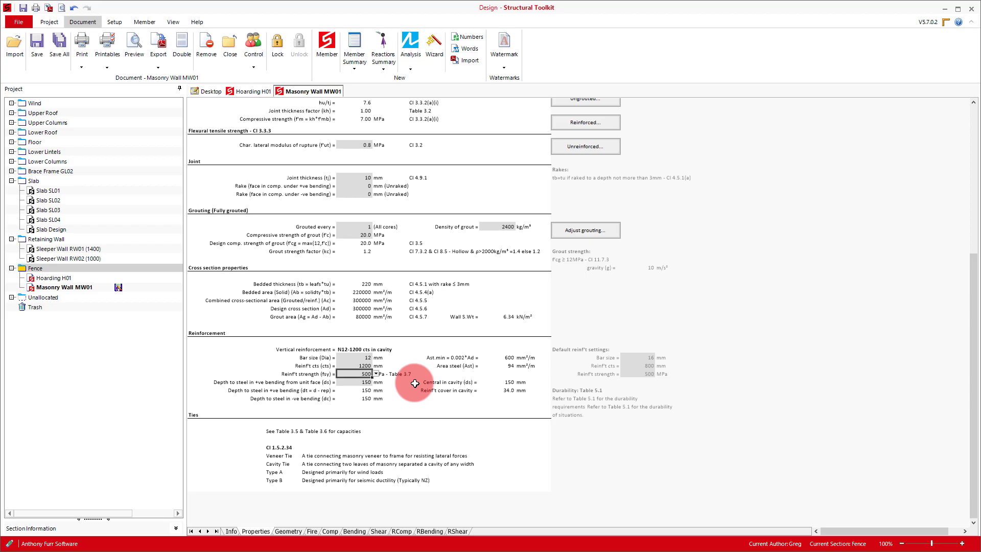
- Copy the Mv* equation =0.68*1.23*1.9^2/2 from the unreinforced bending design into Mv+* of the reinforced bending design
left_click(355, 531)
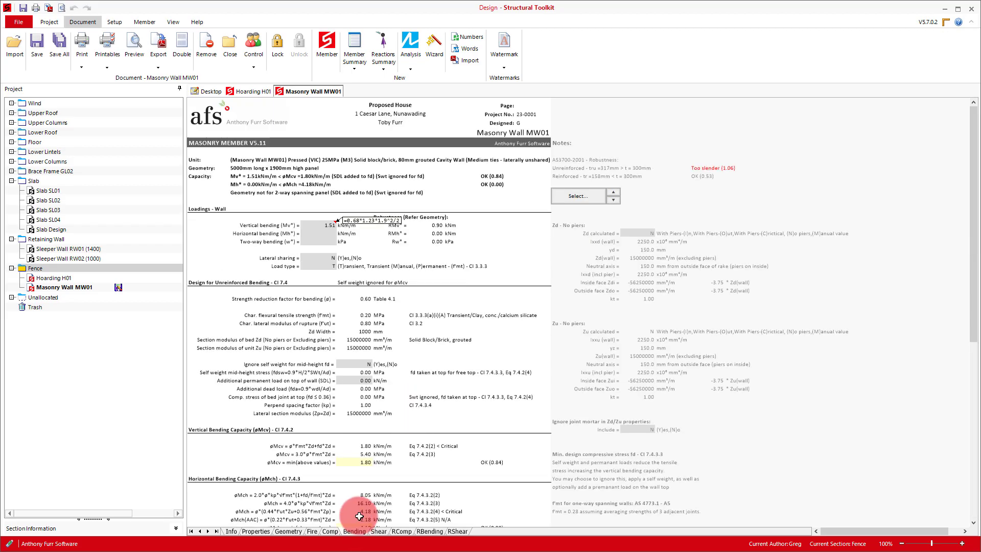
left_click(315, 225)
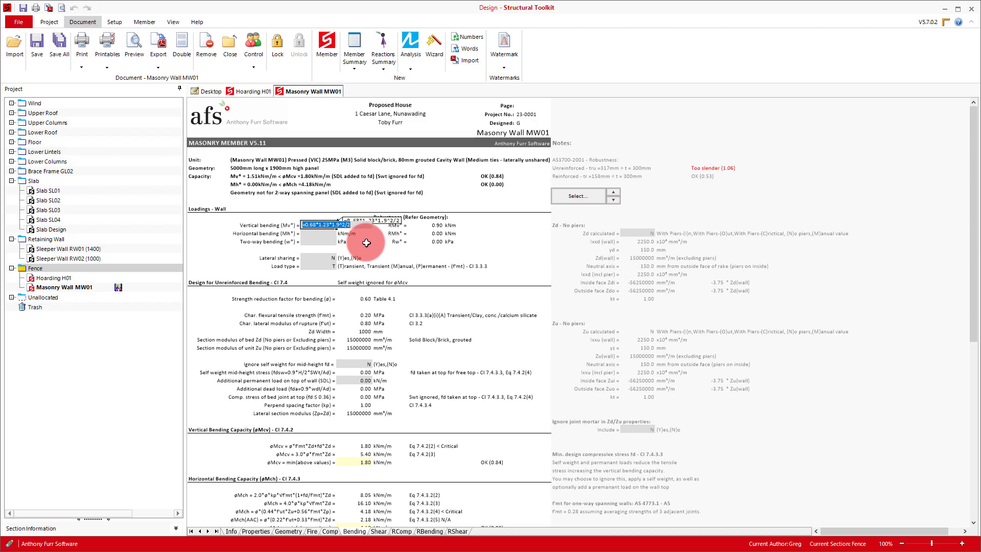
left_click(429, 532)
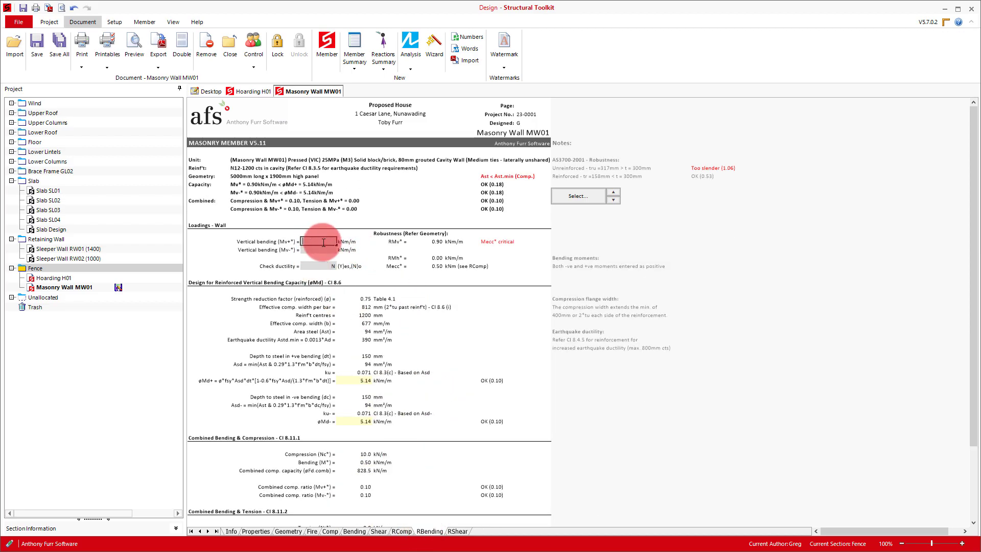
double_click(317, 241)
key("Return")
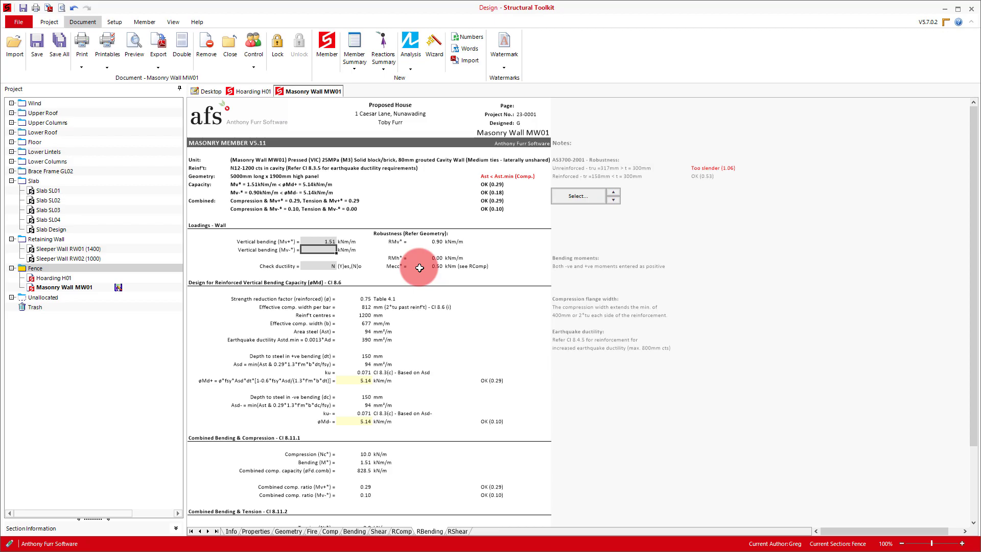
left_click(752, 282)
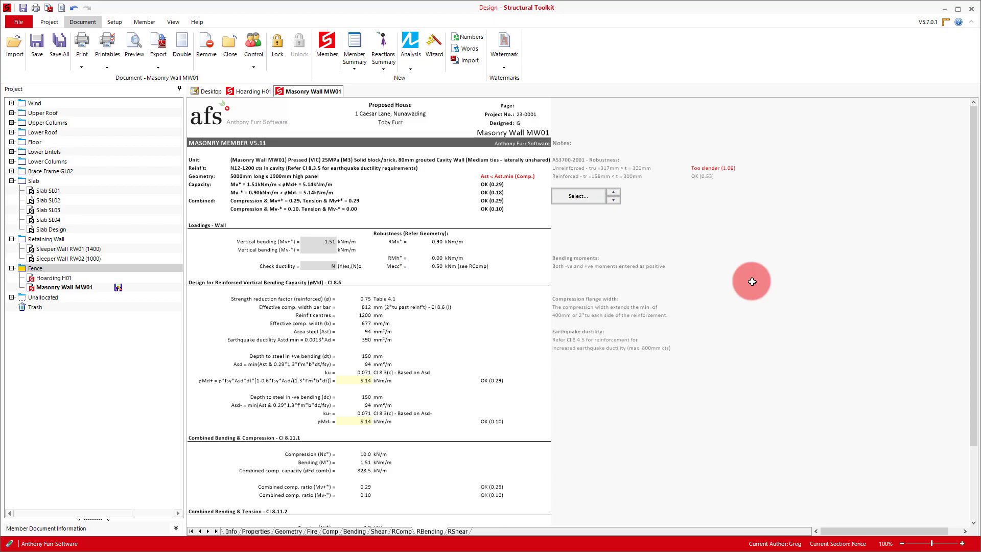
- Add an eccentric pad member to the Fence section and name it Eccentric Pad MW01
left_click(215, 93)
left_click(319, 213)
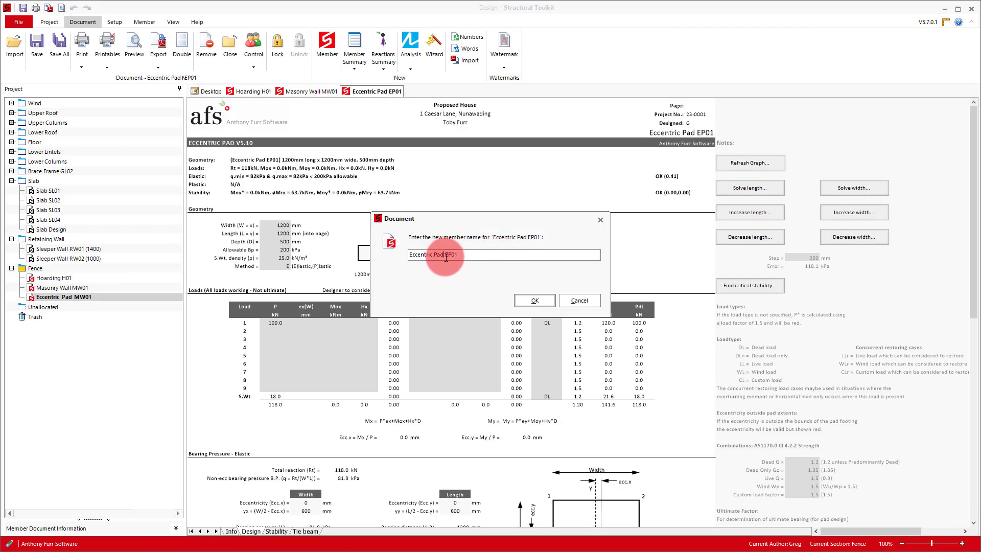
left_click_drag(444, 255, 498, 252)
type("MW01")
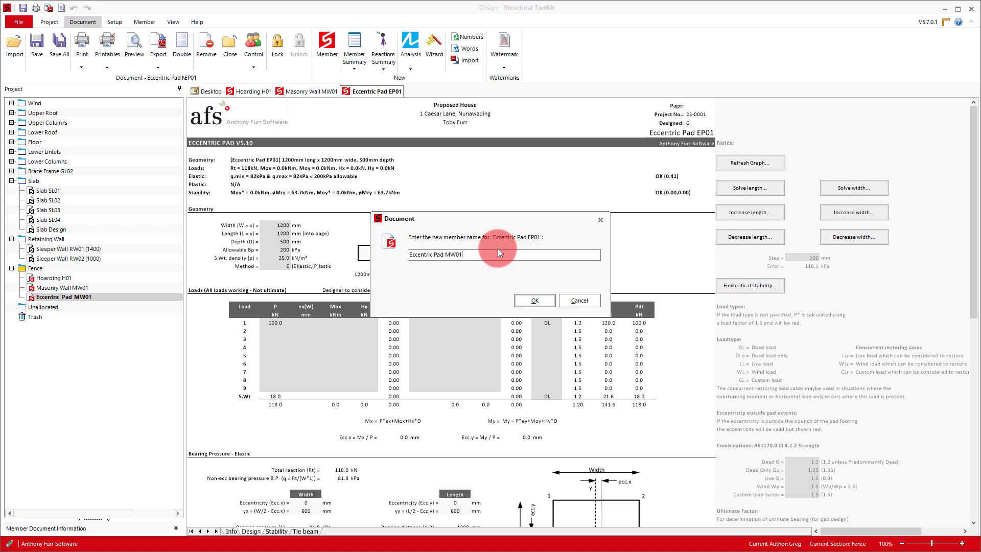
key("Return")
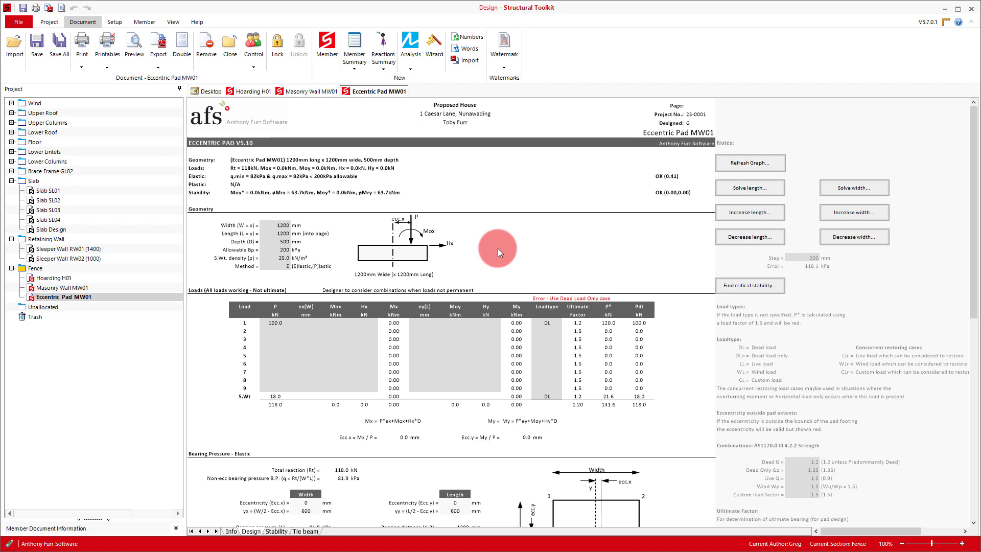
- Set the pad to 600 mm wide, 1000 mm long and 600 mm deep, with an allowable bearing pressure of 150 kPa
left_click_drag(974, 198, 950, 415)
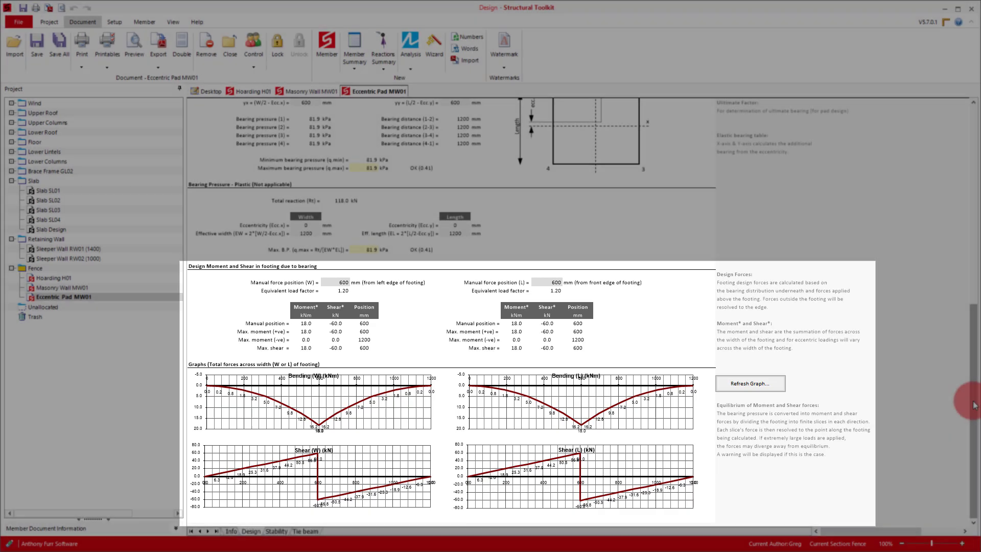
left_click_drag(970, 401, 978, 192)
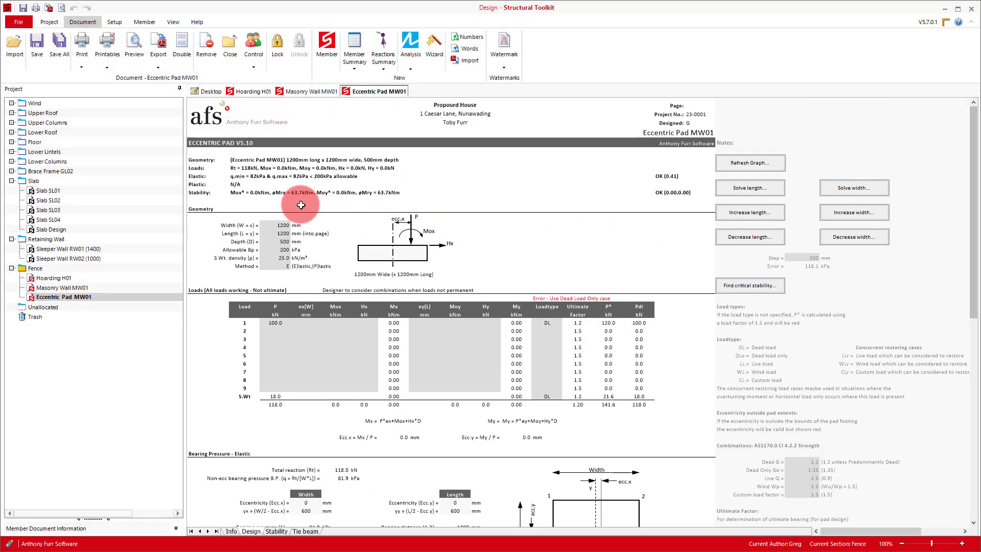
left_click(281, 225)
type("600")
key("Tab")
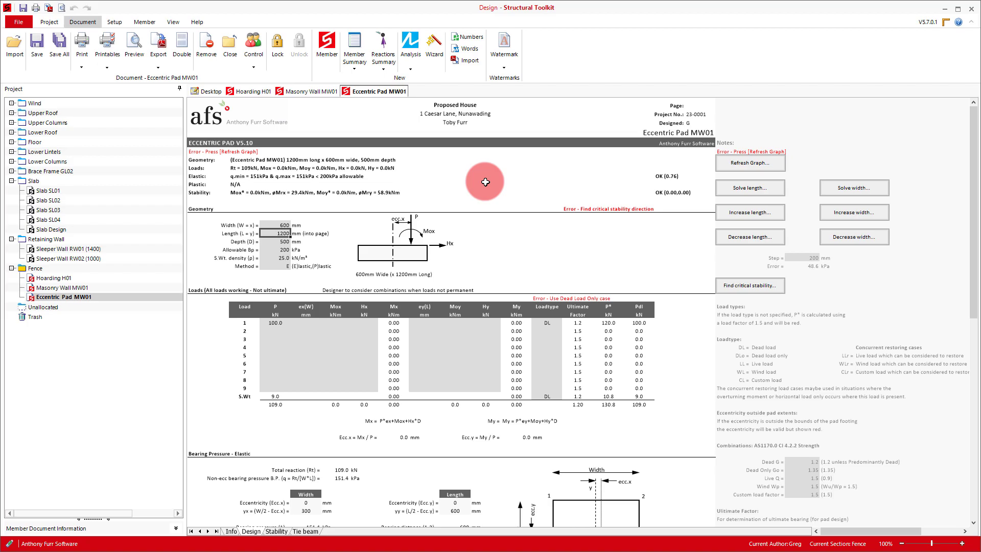
type("1000")
key("Tab")
type("600")
key("Tab")
key("BackSpace")
key("BackSpace")
key("BackSpace")
type("150")
key("Return")
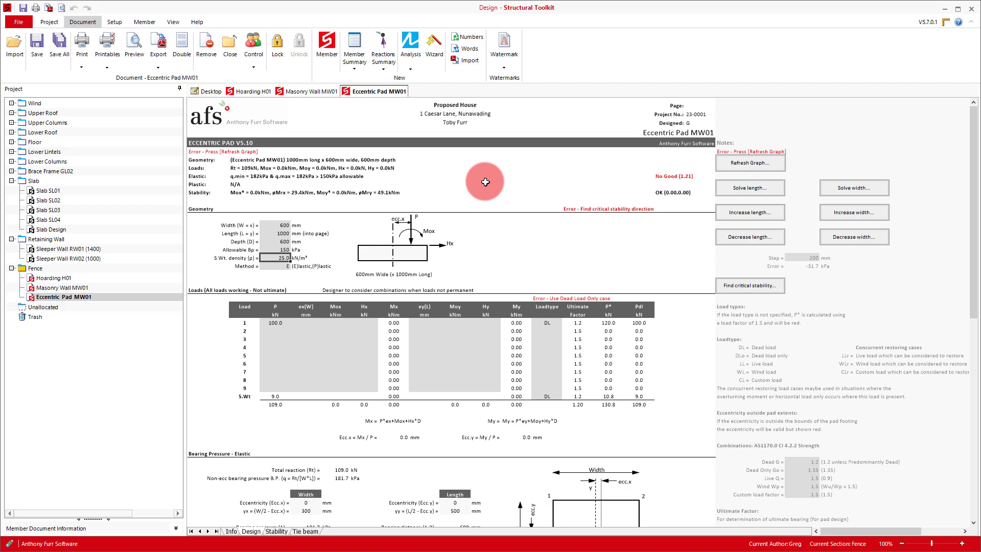
- Enter the wall's self-weight as vertical load P of load 1 using =0.3*1.9*22
left_click(275, 323)
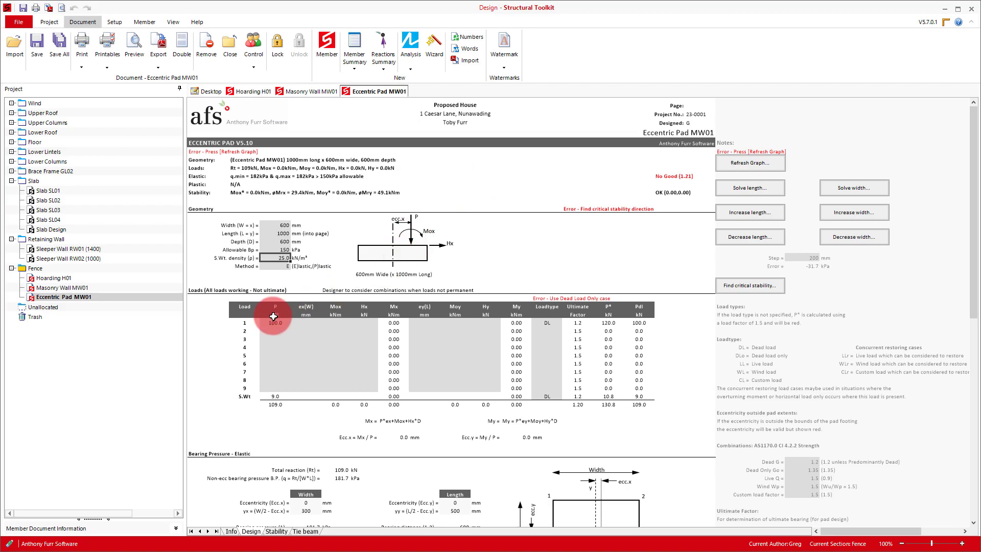
type("=0.3*1.9*22")
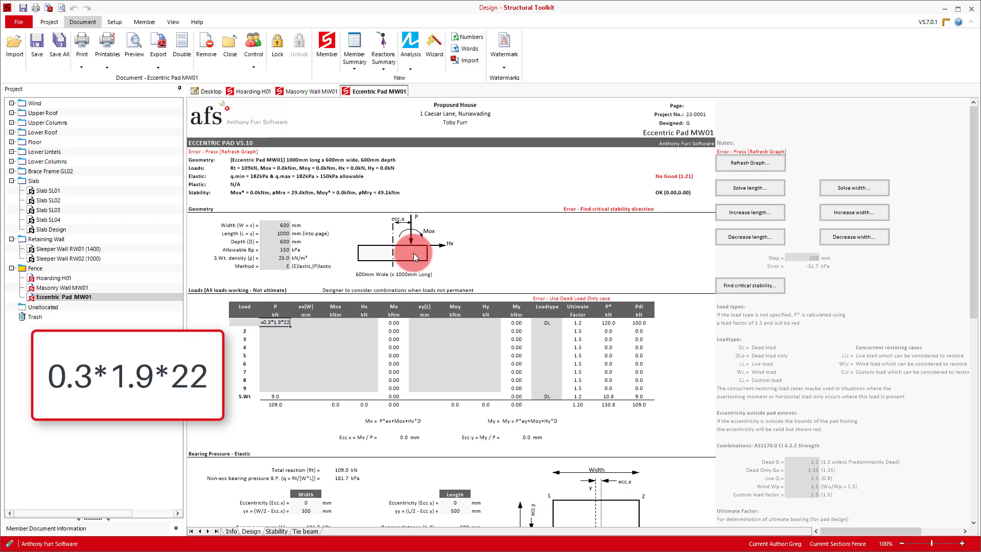
key("Return")
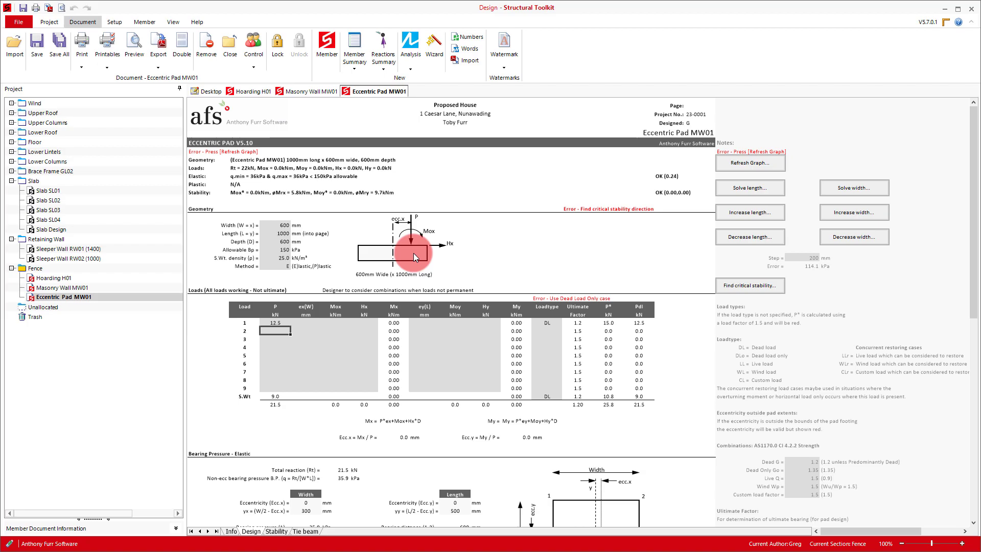
- Copy the Mv+* equation from Masonry Wall MW01 into Mox of the pad's load 2, divided by 1.5: =0.68*1.23*1.9^2/2/1.5
left_click(304, 91)
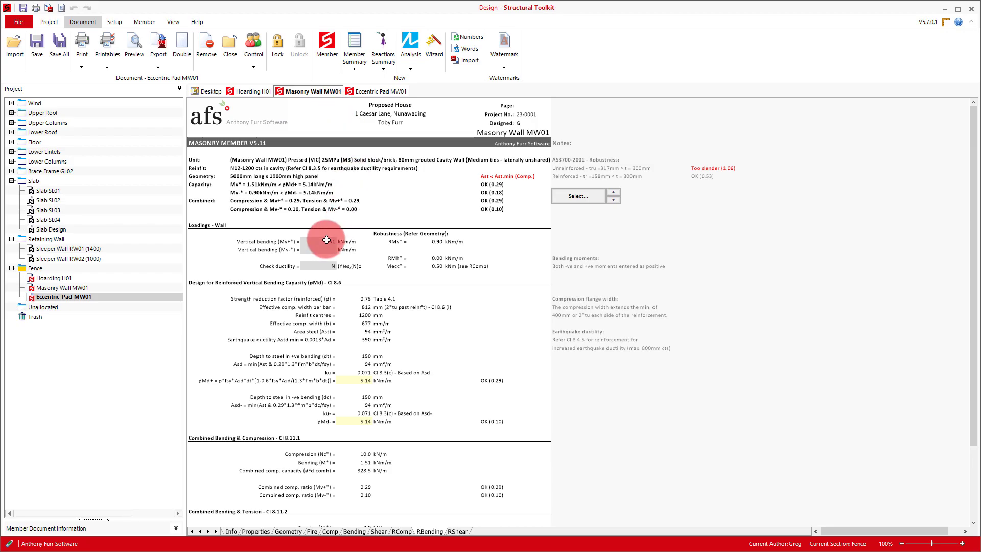
left_click(355, 238)
key("ctrl+c")
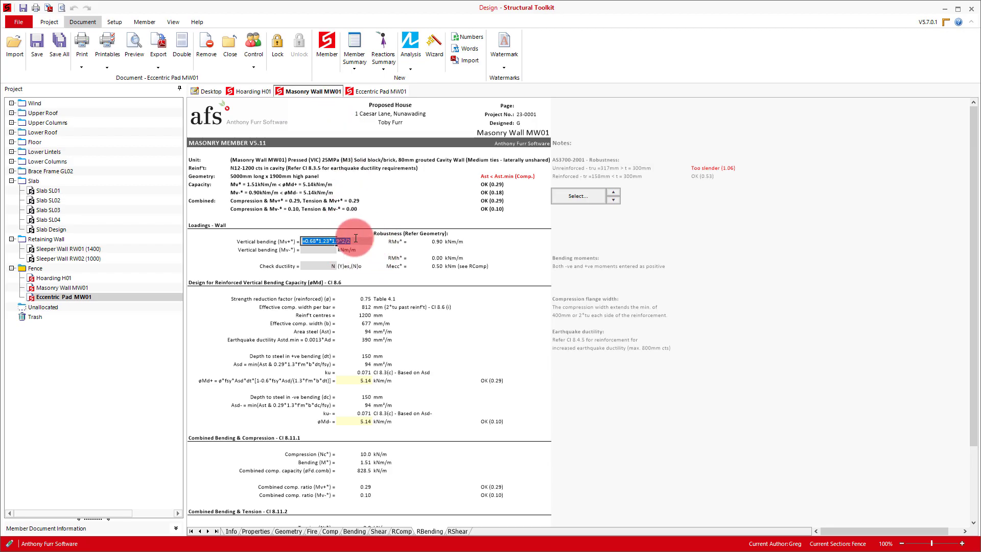
left_click(360, 93)
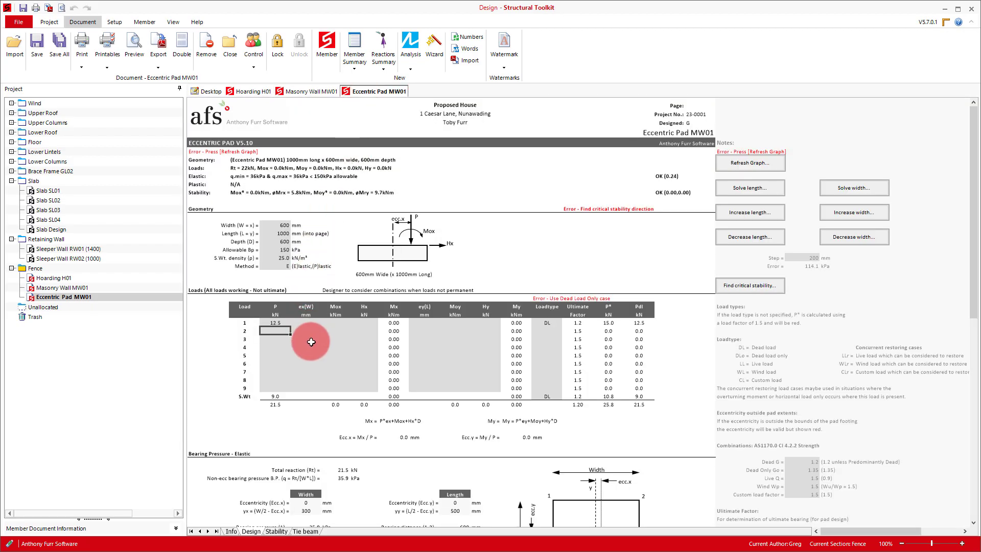
left_click(335, 331)
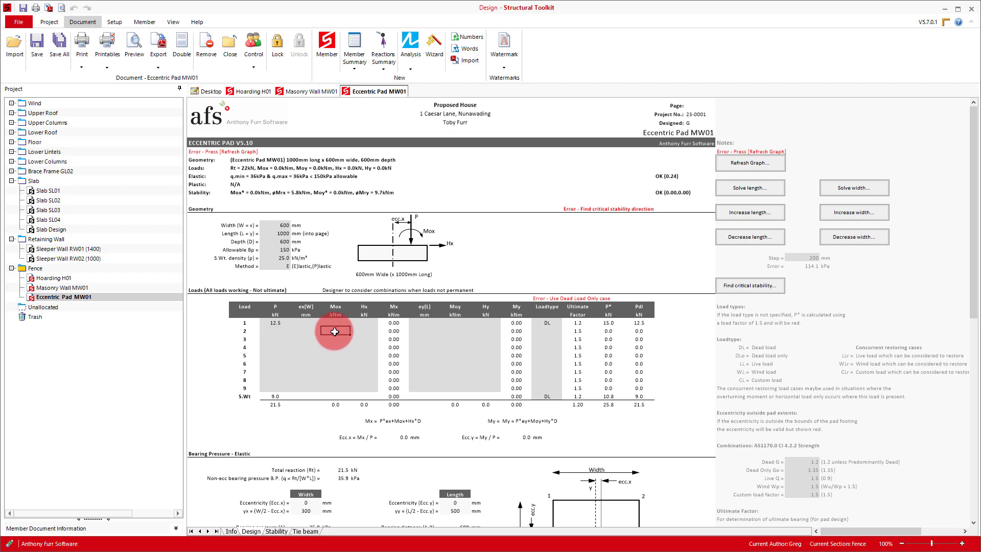
key("ctrl+v")
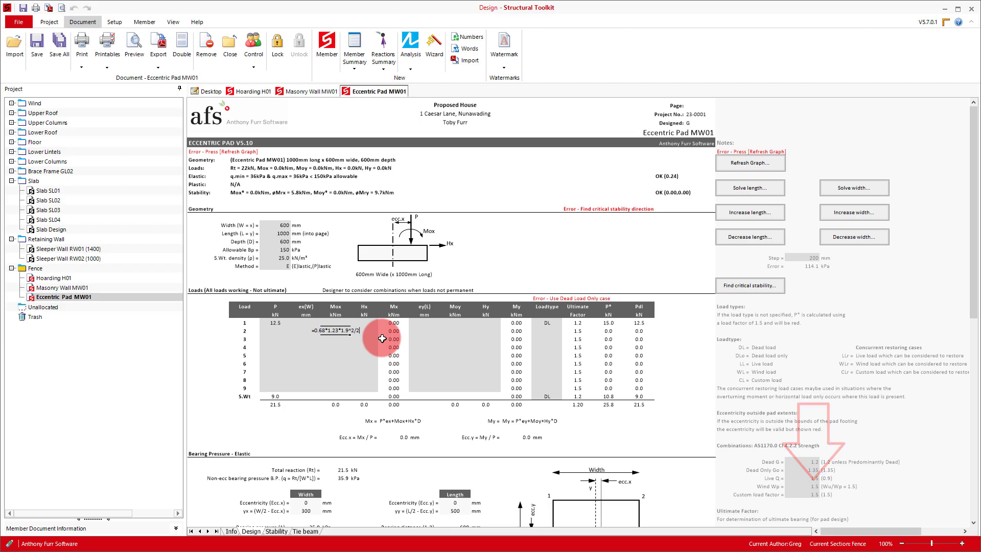
type("/1.5")
key("Return")
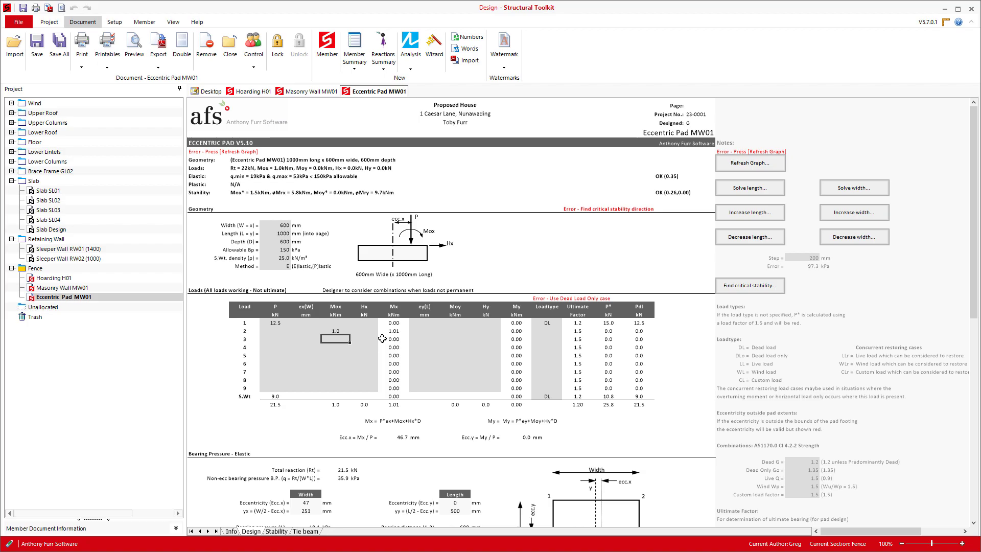
- Enter the horizontal force Hx of load 2 as =0.68*1.23*1.9/1.5, adapted from the copied moment equation
double_click(364, 332)
key("ctrl+v")
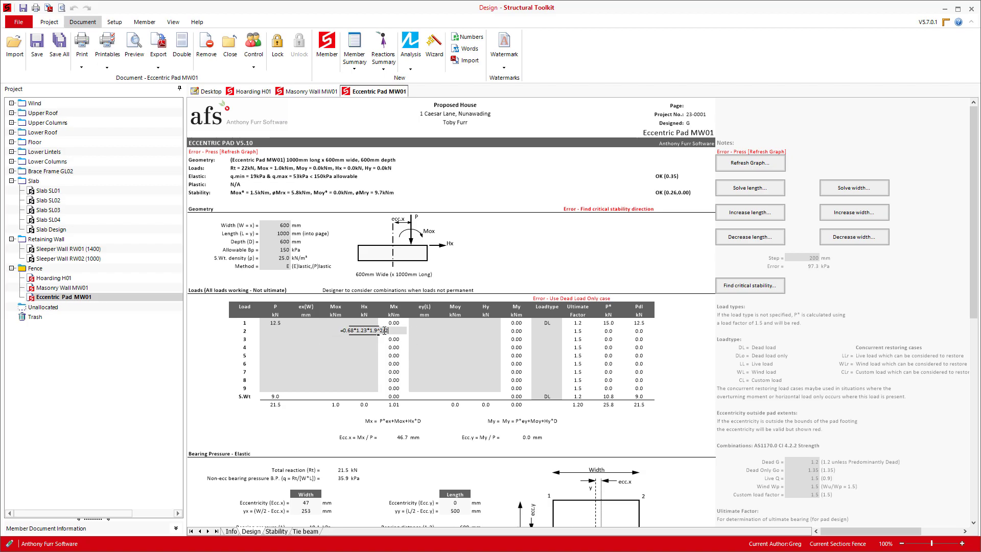
left_click_drag(380, 331, 391, 331)
key("BackSpace")
key("BackSpace")
type("/1.5")
key("Return")
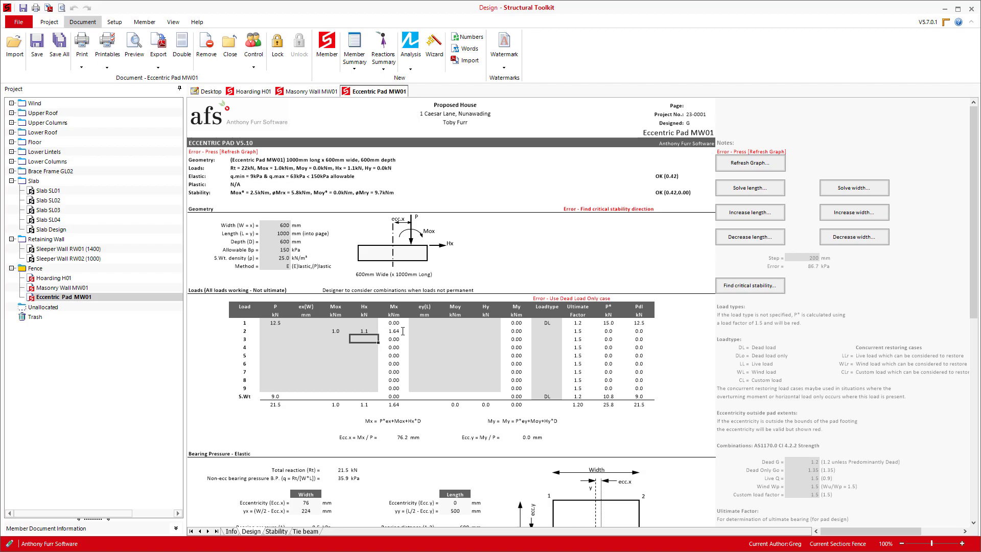
- Assign load type WL to load 2, and update the pad's graphs and critical stability direction
left_click(560, 331)
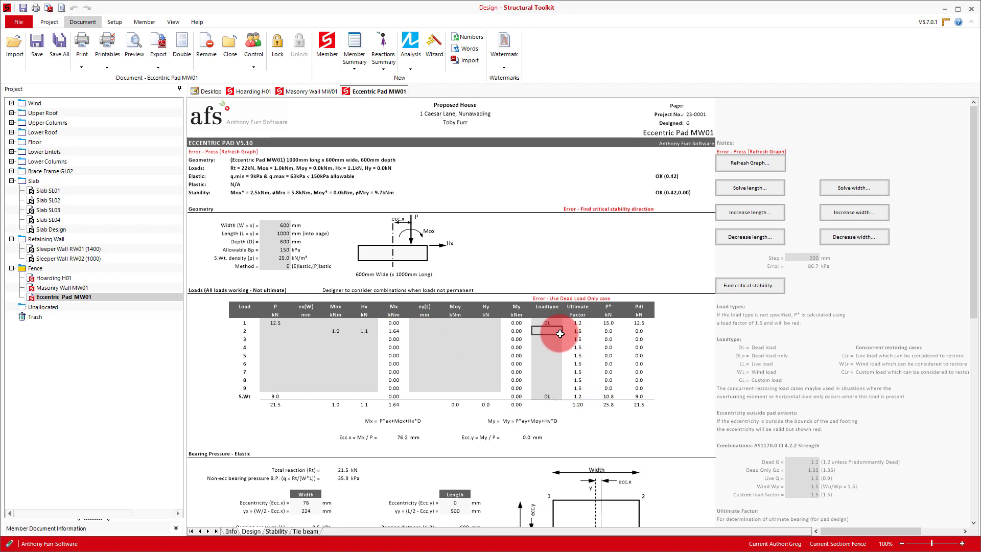
left_click(566, 331)
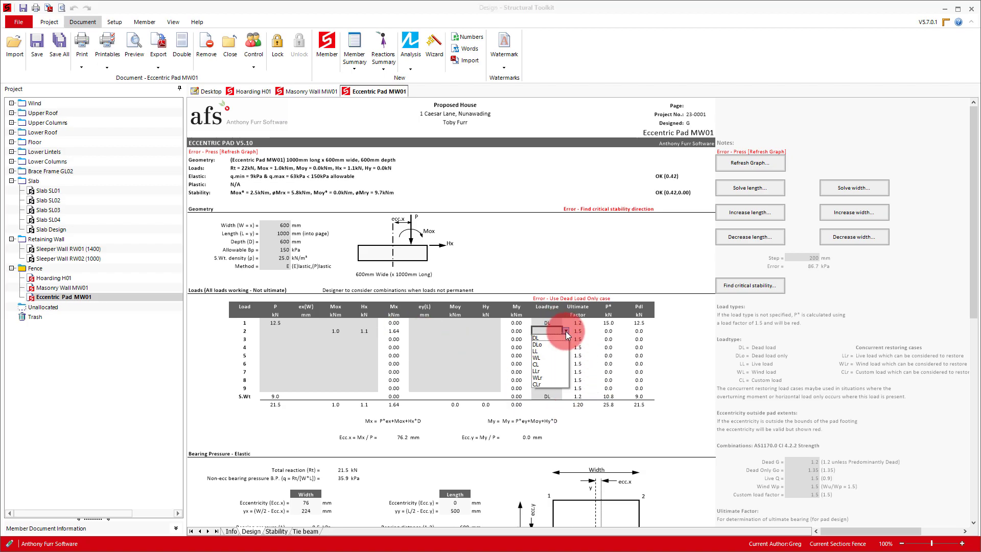
left_click(554, 358)
left_click(758, 163)
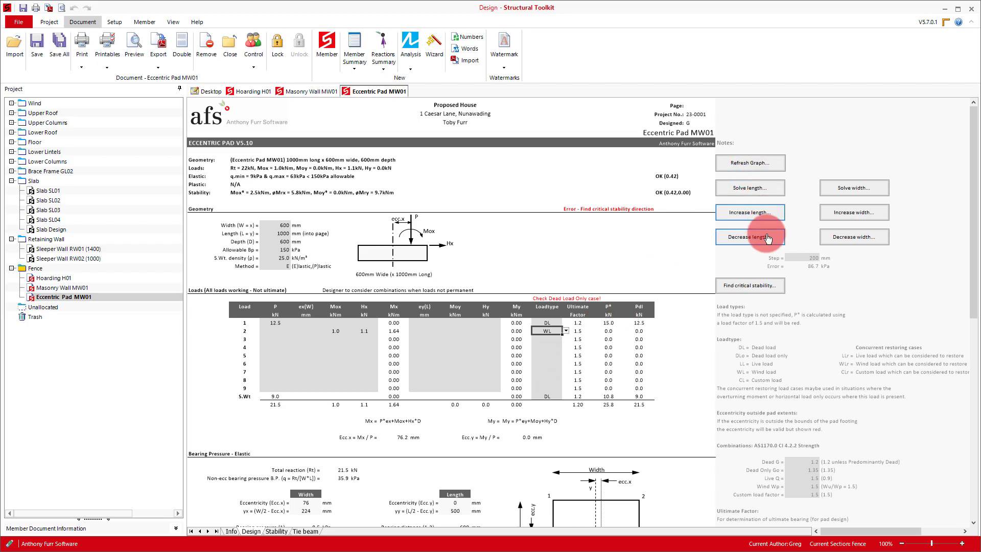
left_click(756, 287)
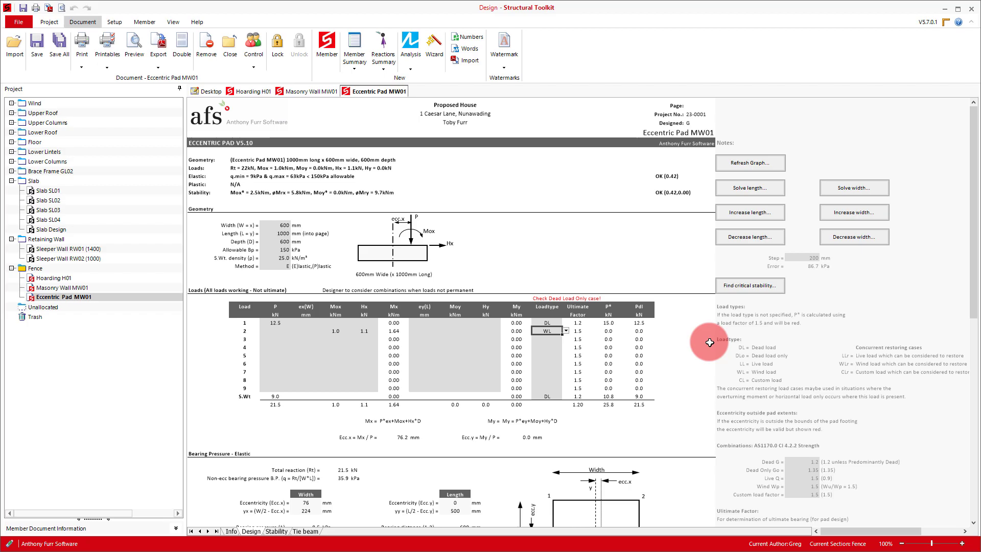
- Reduce the pad width to 400 mm, and recalculate its graphs and critical stability direction
left_click(303, 227)
type("400")
key("Return")
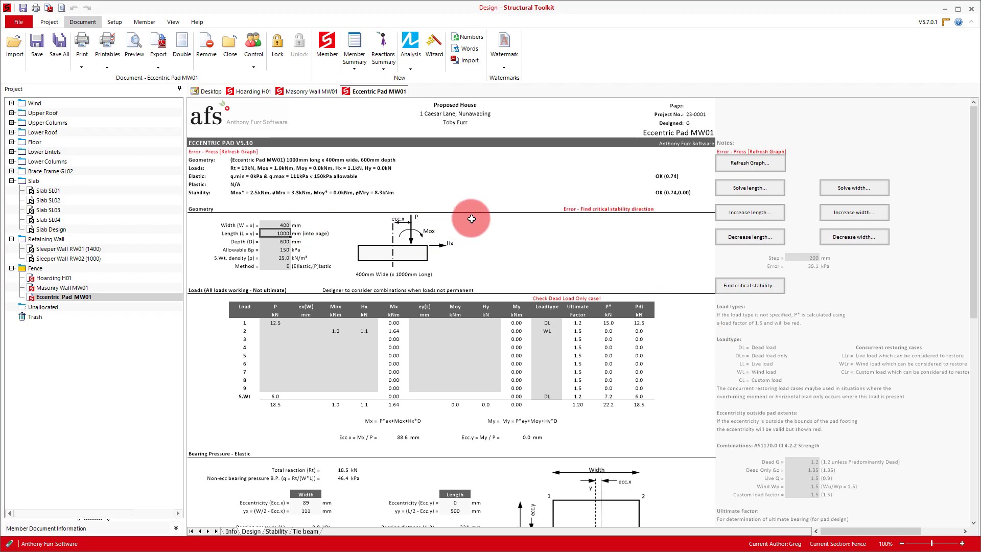
left_click(746, 164)
left_click(754, 289)
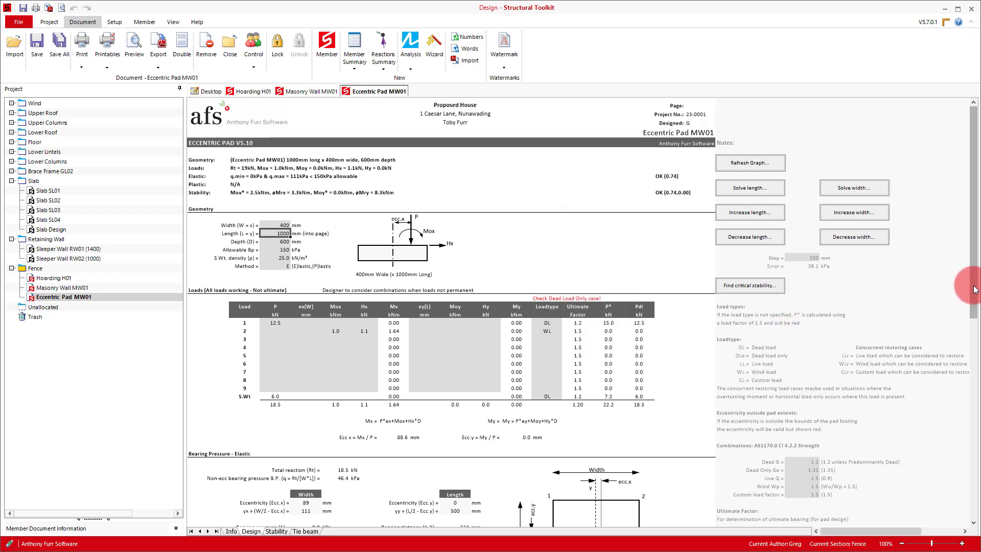
left_click_drag(963, 280, 946, 495)
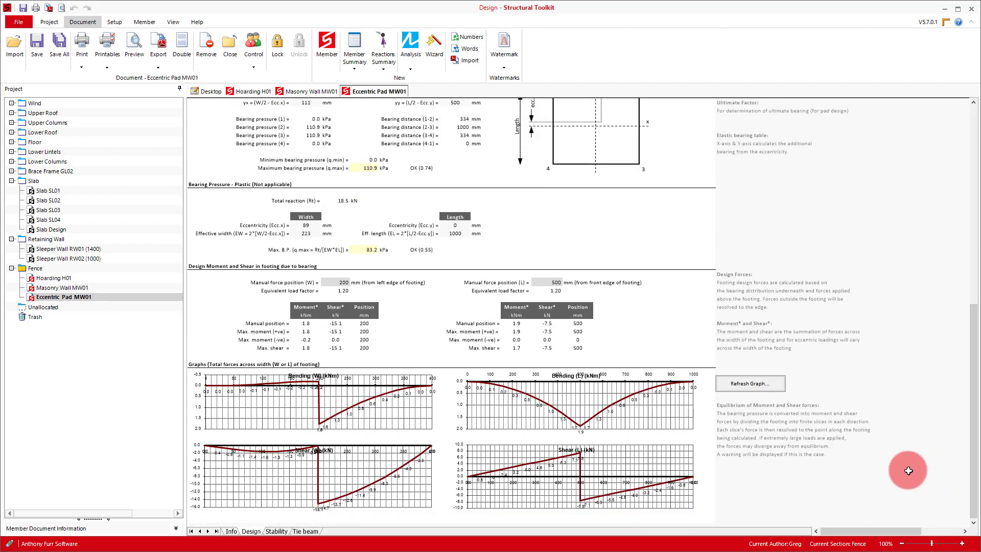